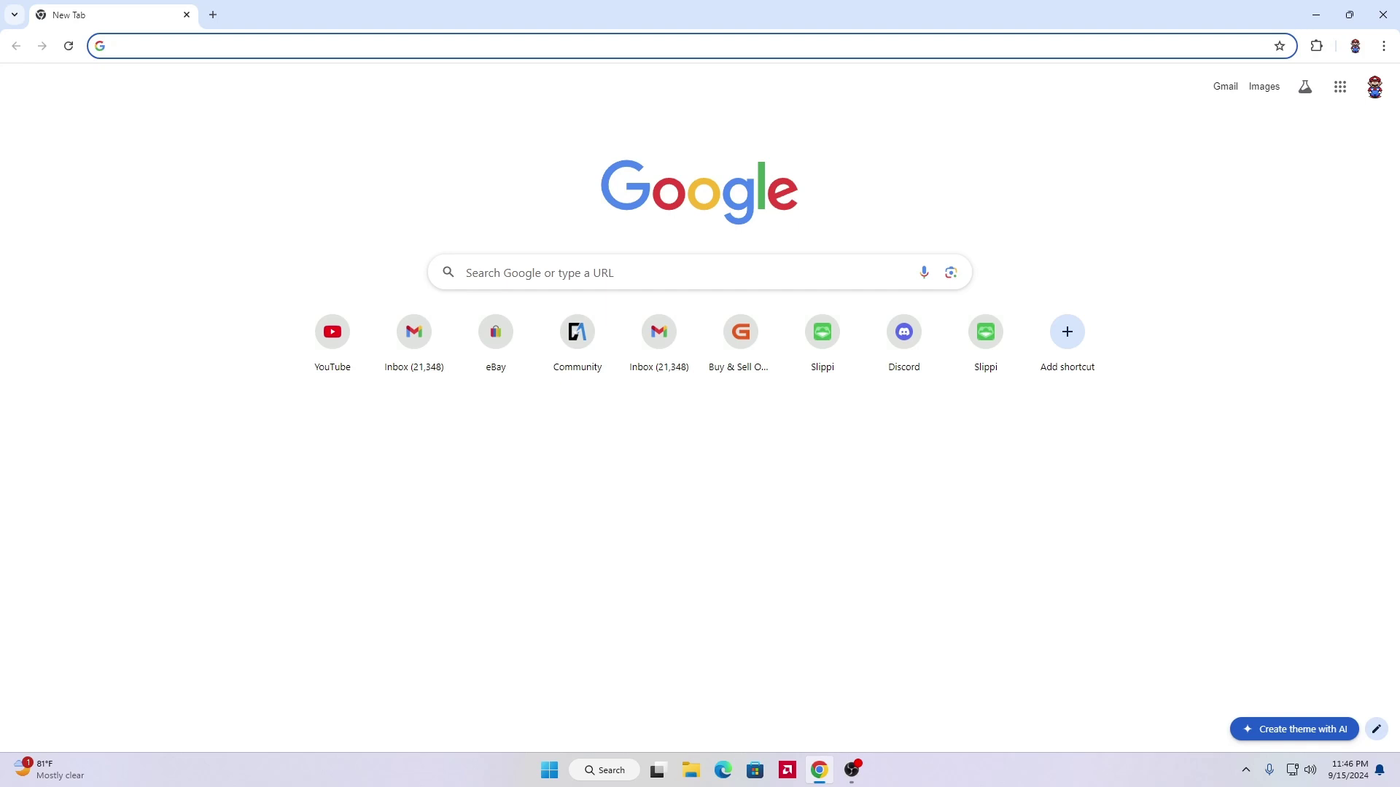
# - Open the shared MonkeyGameFiles folder from the copied Google Drive link and view its download option
pyautogui.rightClick(350, 45)
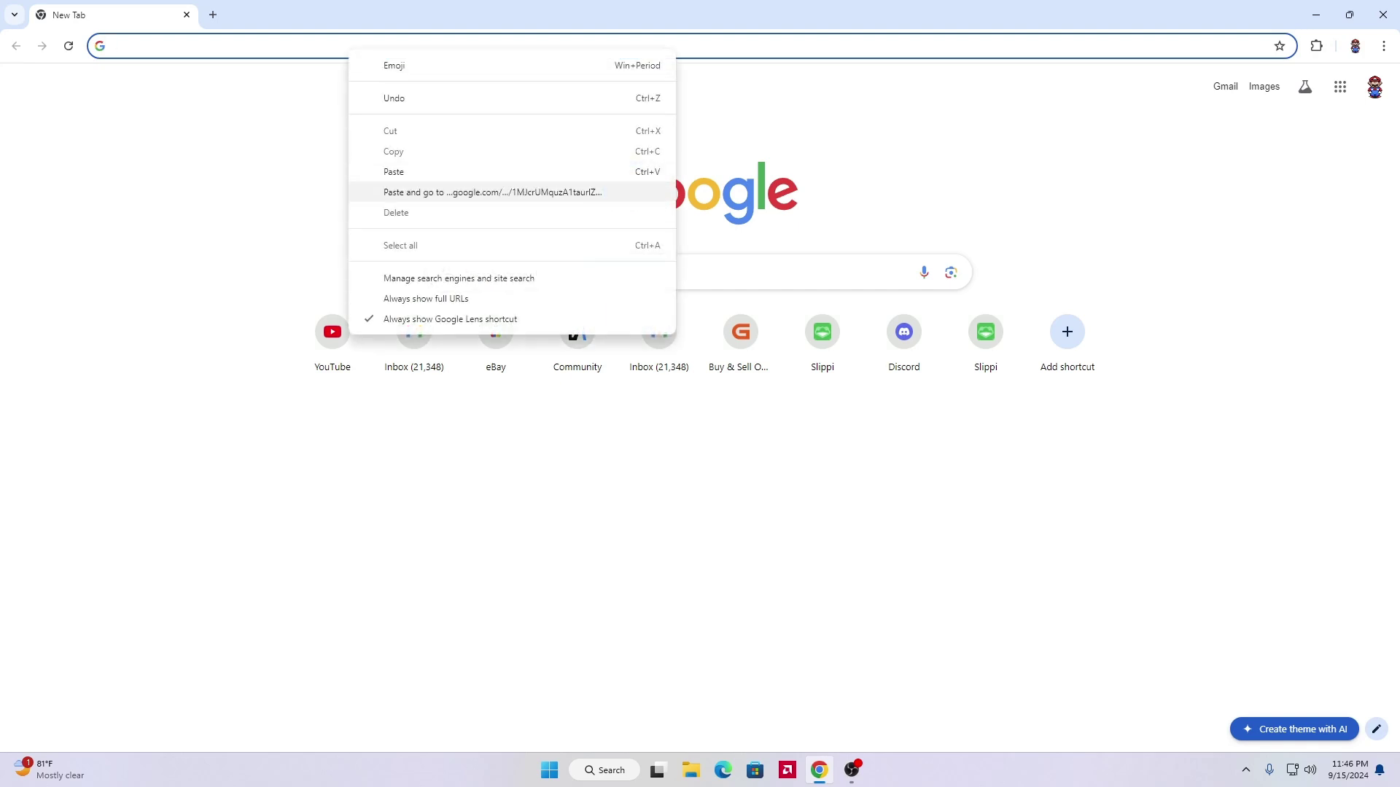
pyautogui.click(510, 191)
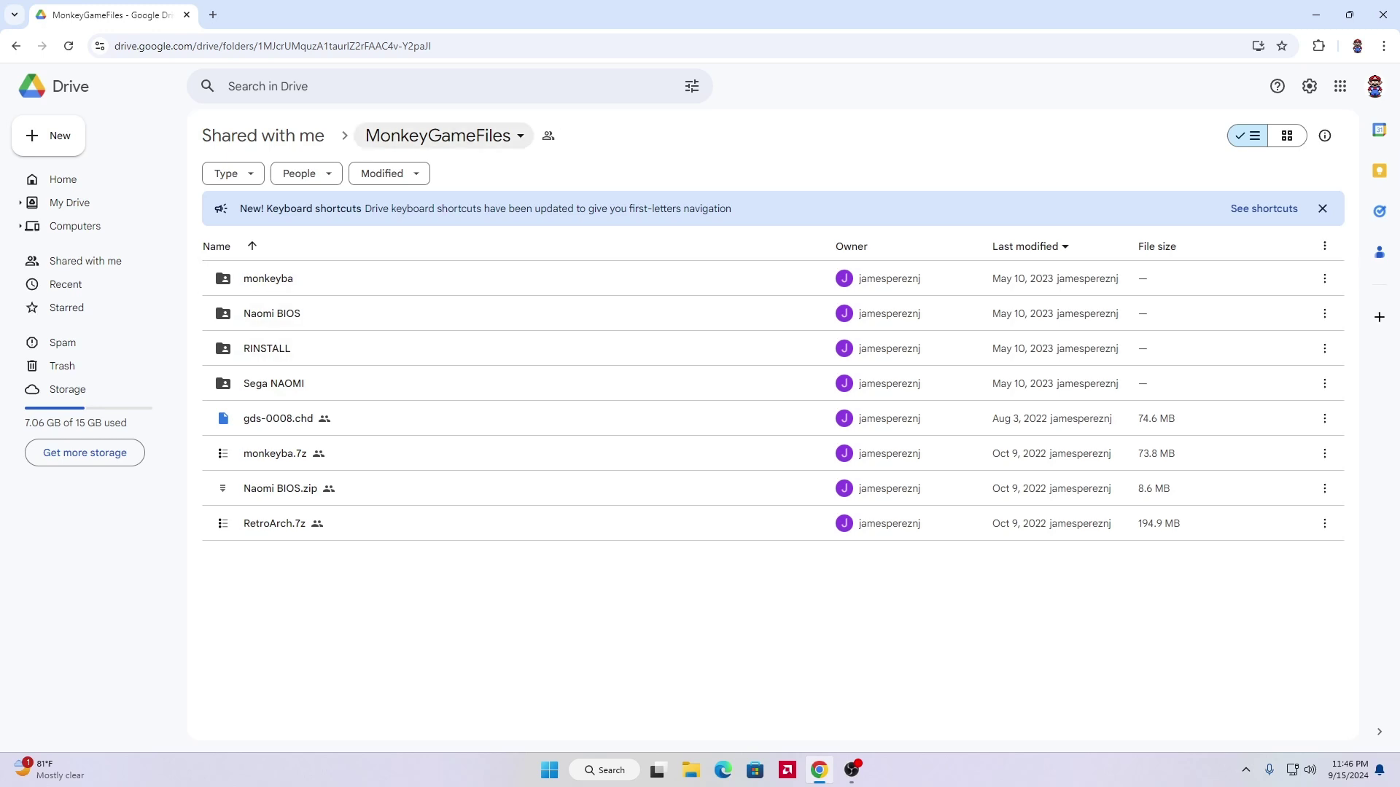
pyautogui.click(442, 136)
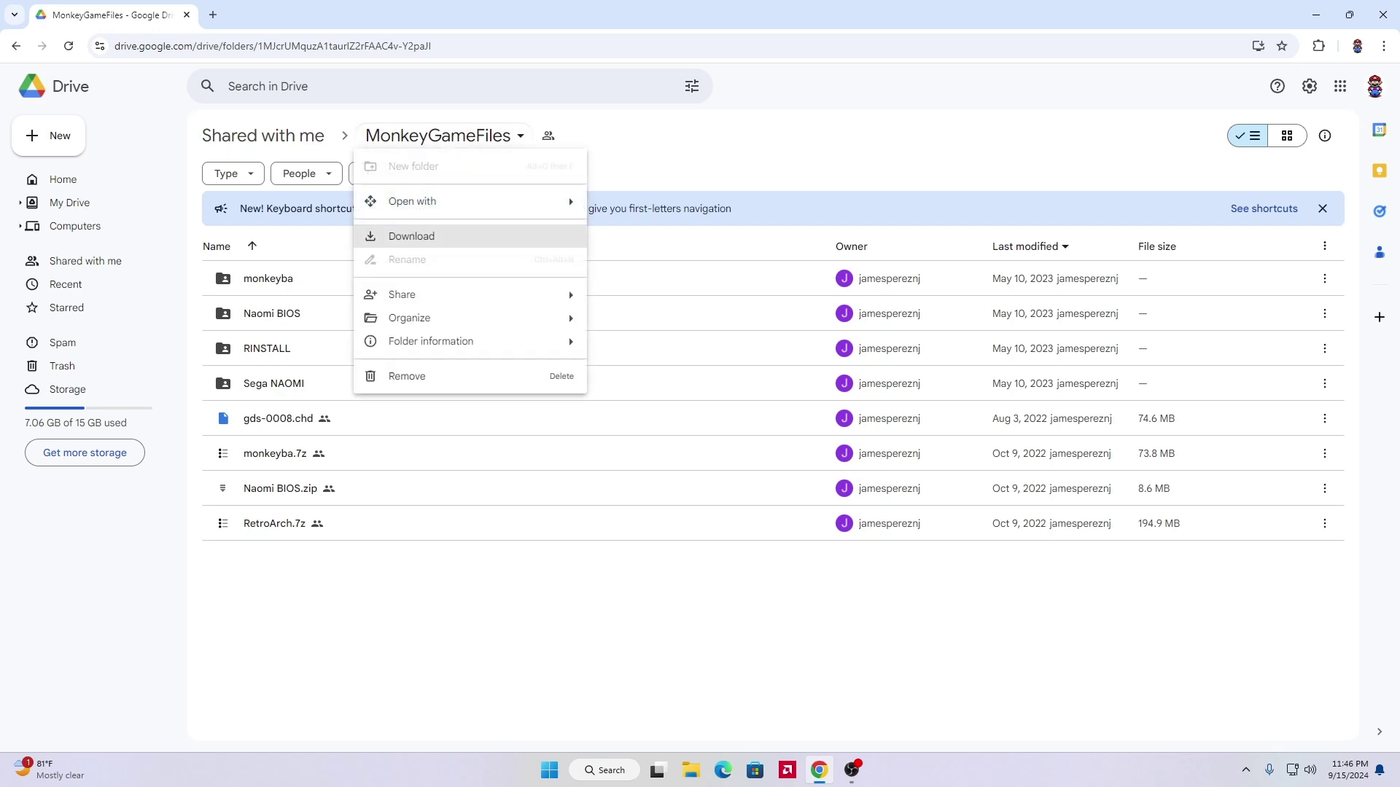
pyautogui.press('Escape')
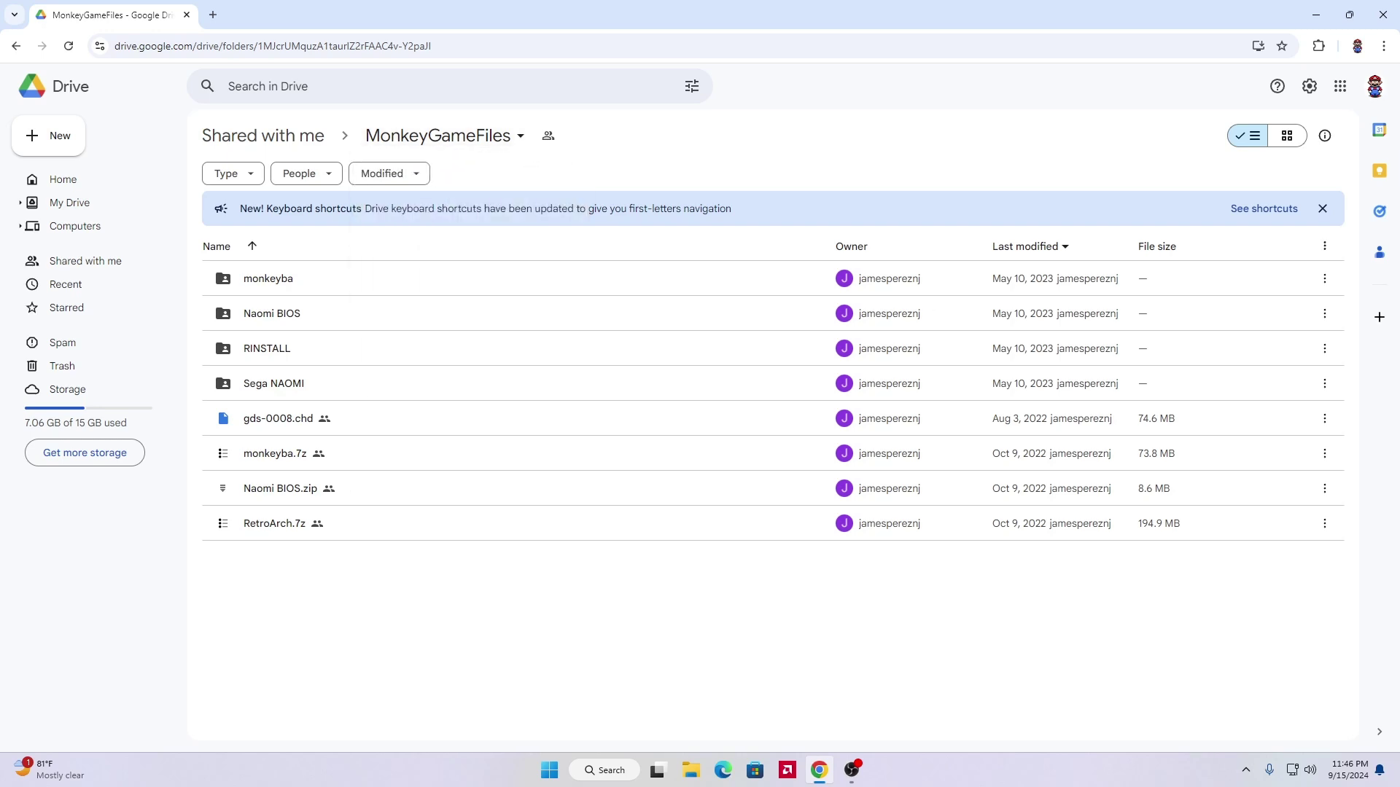
pyautogui.click(1383, 12)
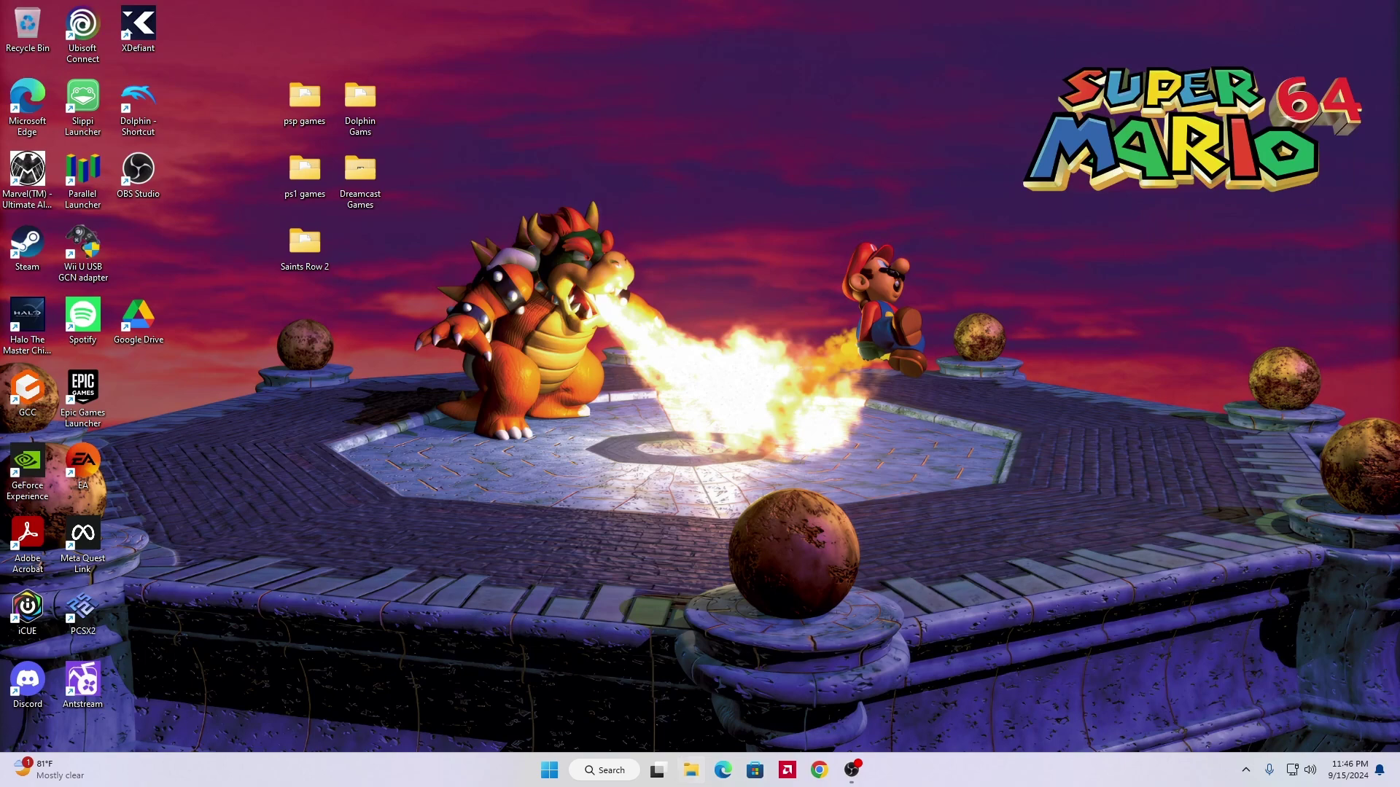
# - Extract the downloaded MonkeyGameFiles zip archive in the Downloads folder to its default destination
pyautogui.click(691, 770)
pyautogui.click(609, 366)
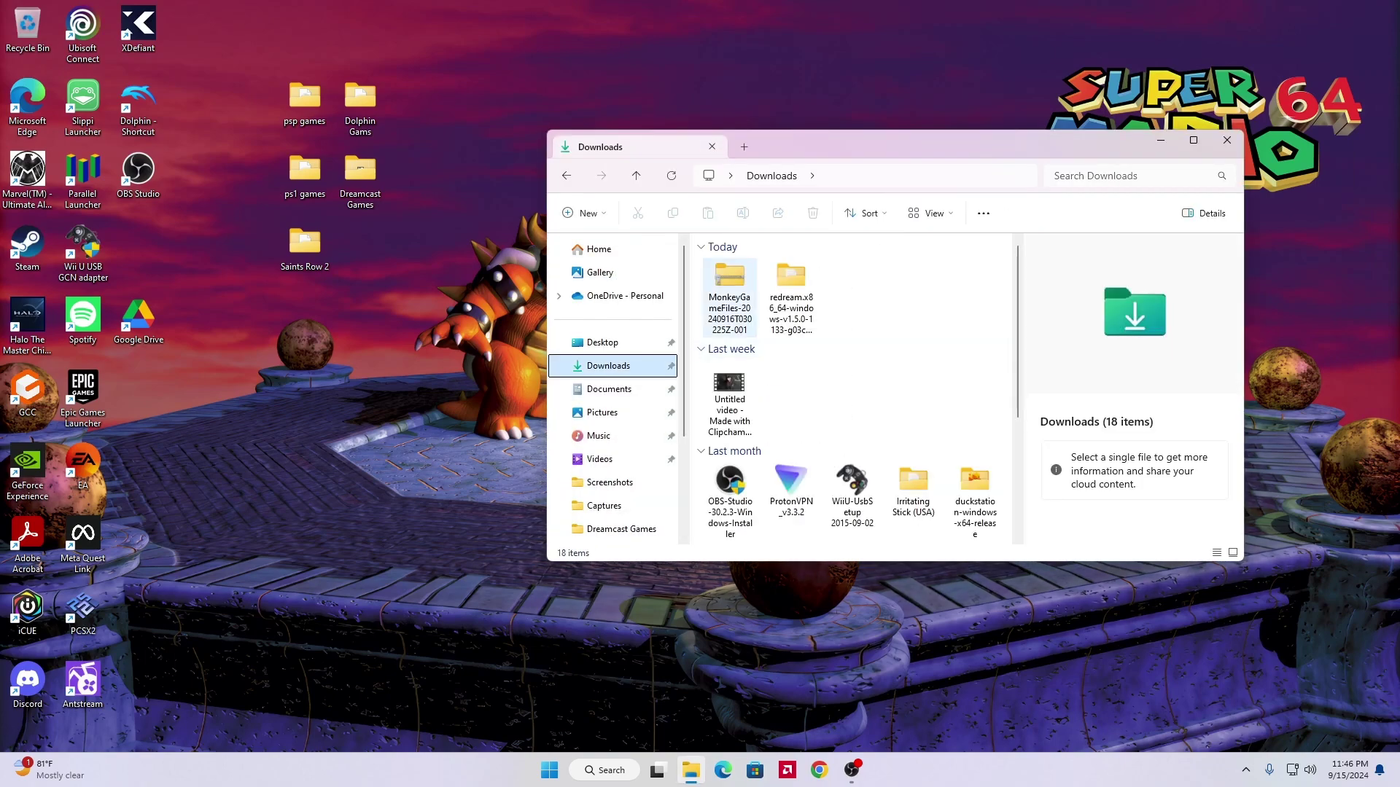
pyautogui.click(730, 297)
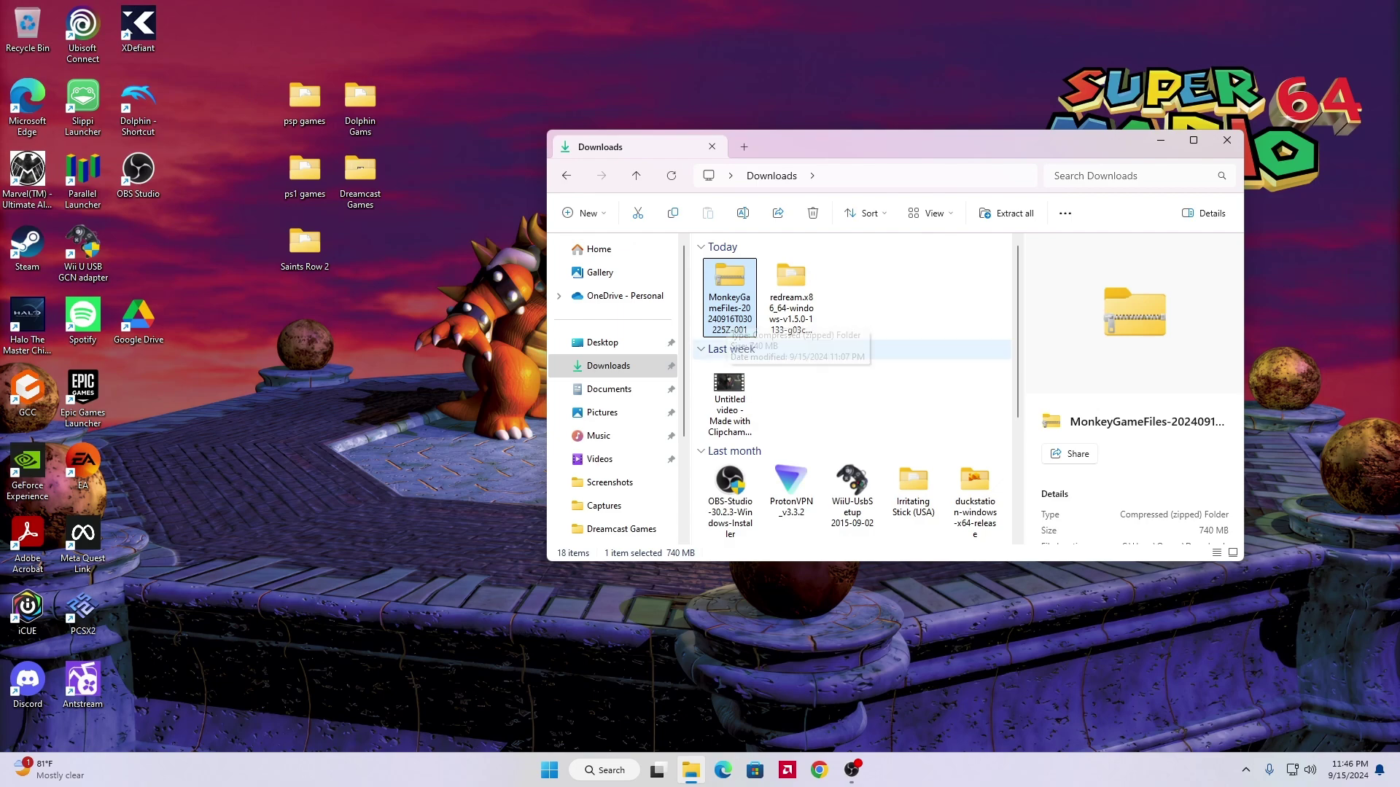
pyautogui.rightClick(736, 310)
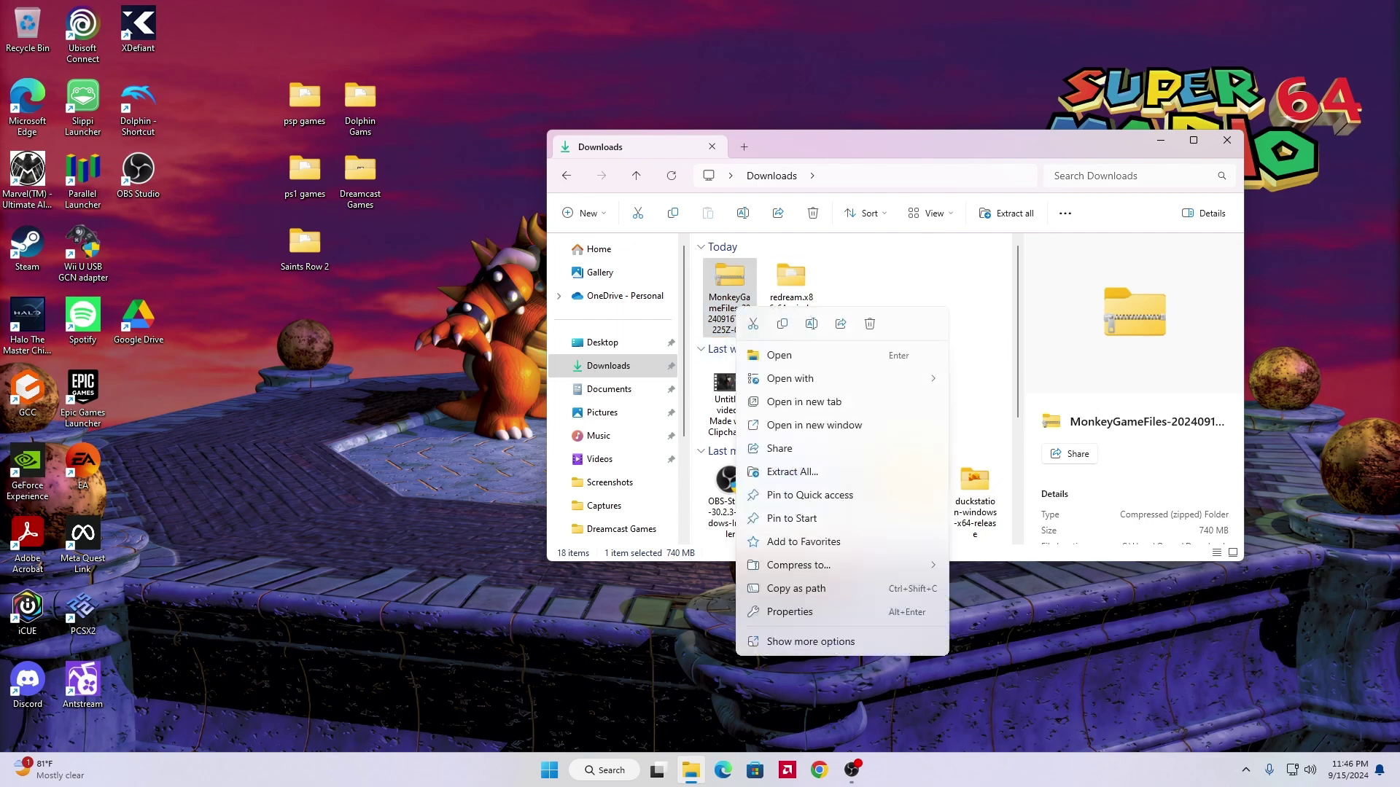
pyautogui.click(793, 472)
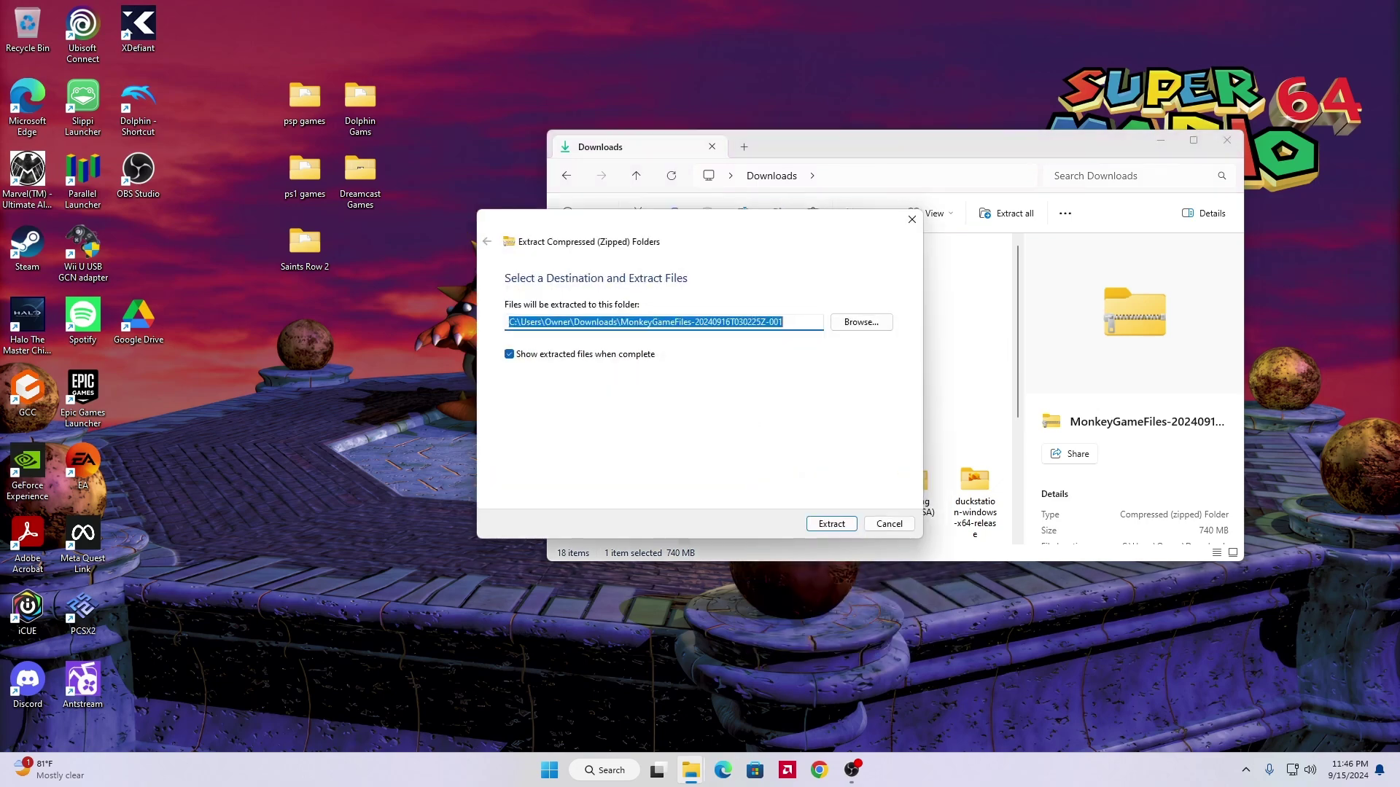
pyautogui.press('Return')
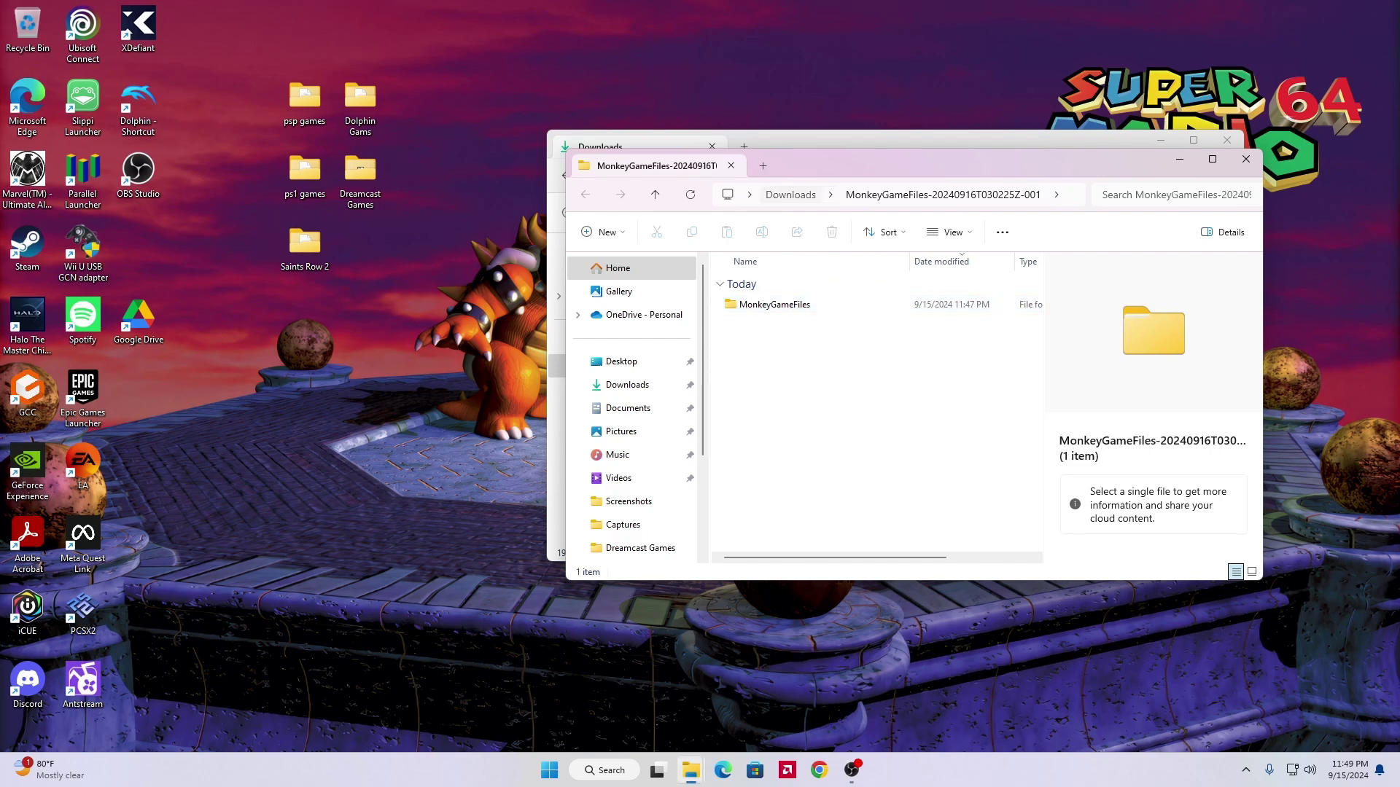
# - Return to the Downloads folder and select the extracted MonkeyGameFiles folder beside its zip archive
pyautogui.click(790, 195)
pyautogui.click(749, 313)
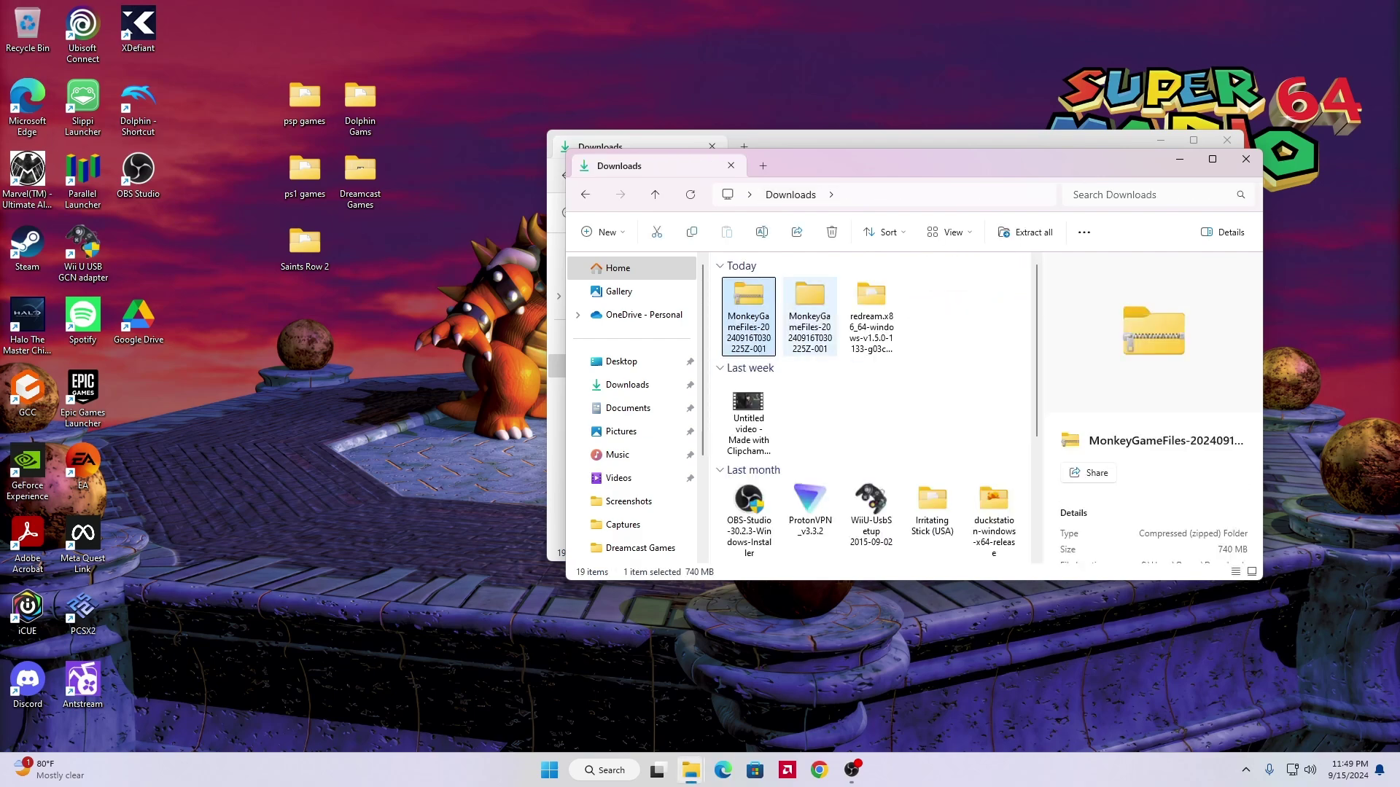
pyautogui.click(810, 315)
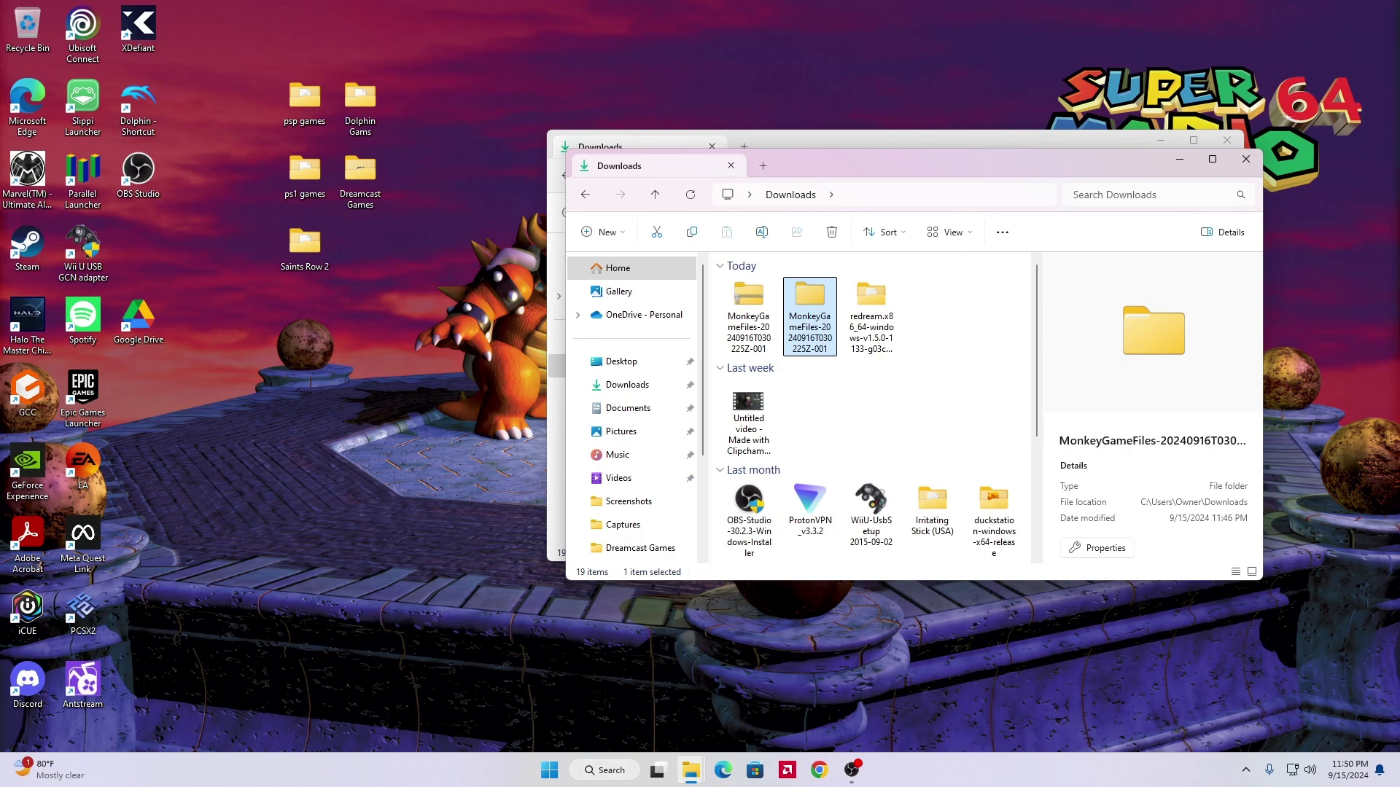
pyautogui.press('super+s')
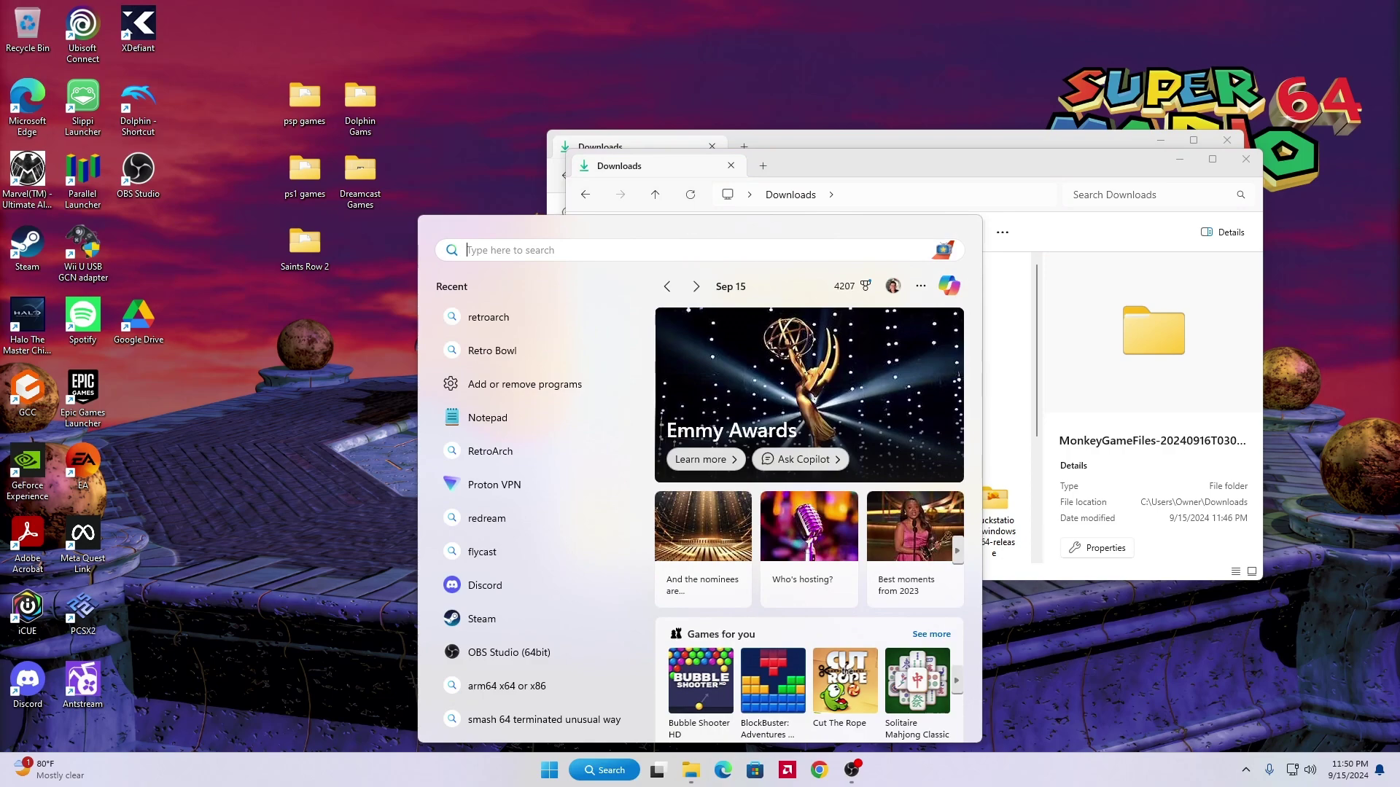
pyautogui.write('retroc')
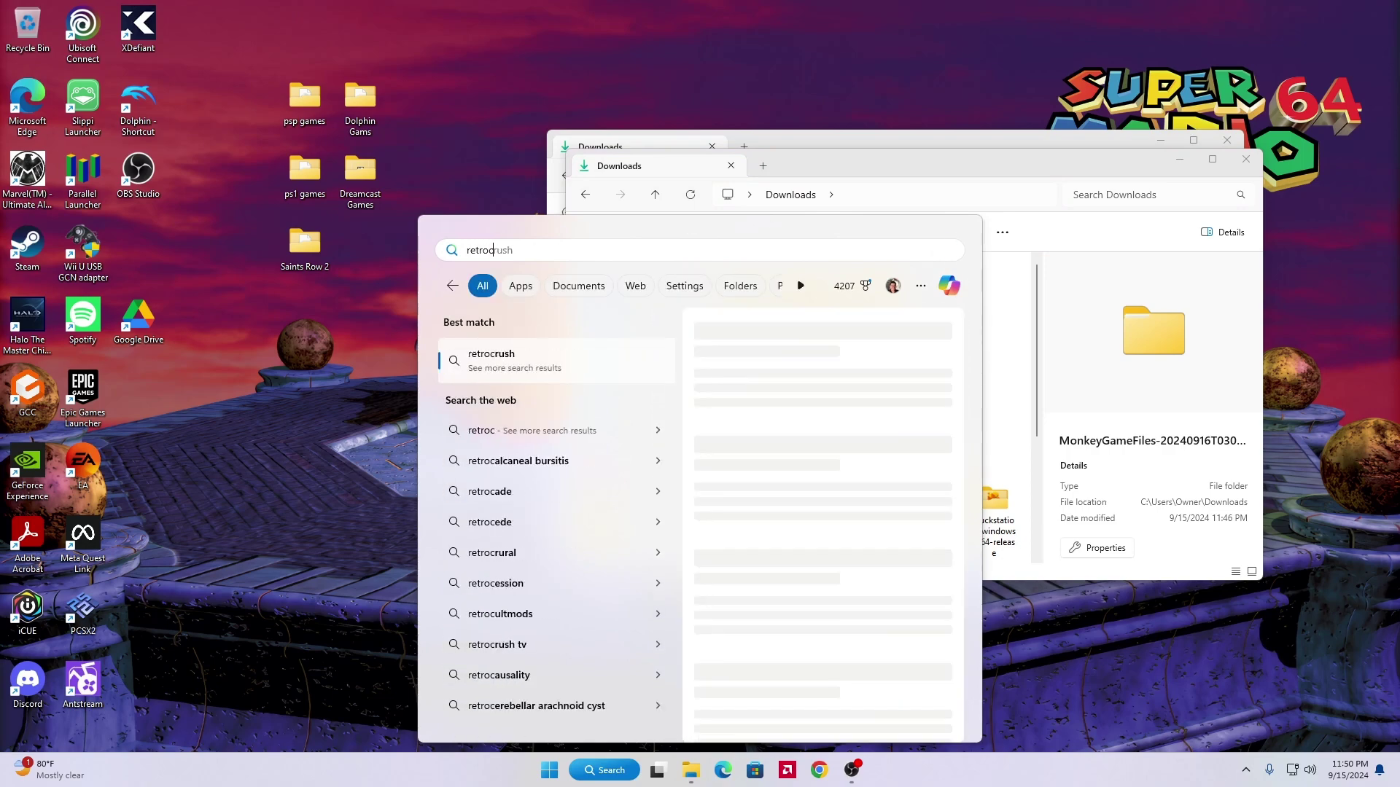
pyautogui.press('BackSpace')
pyautogui.write('arch')
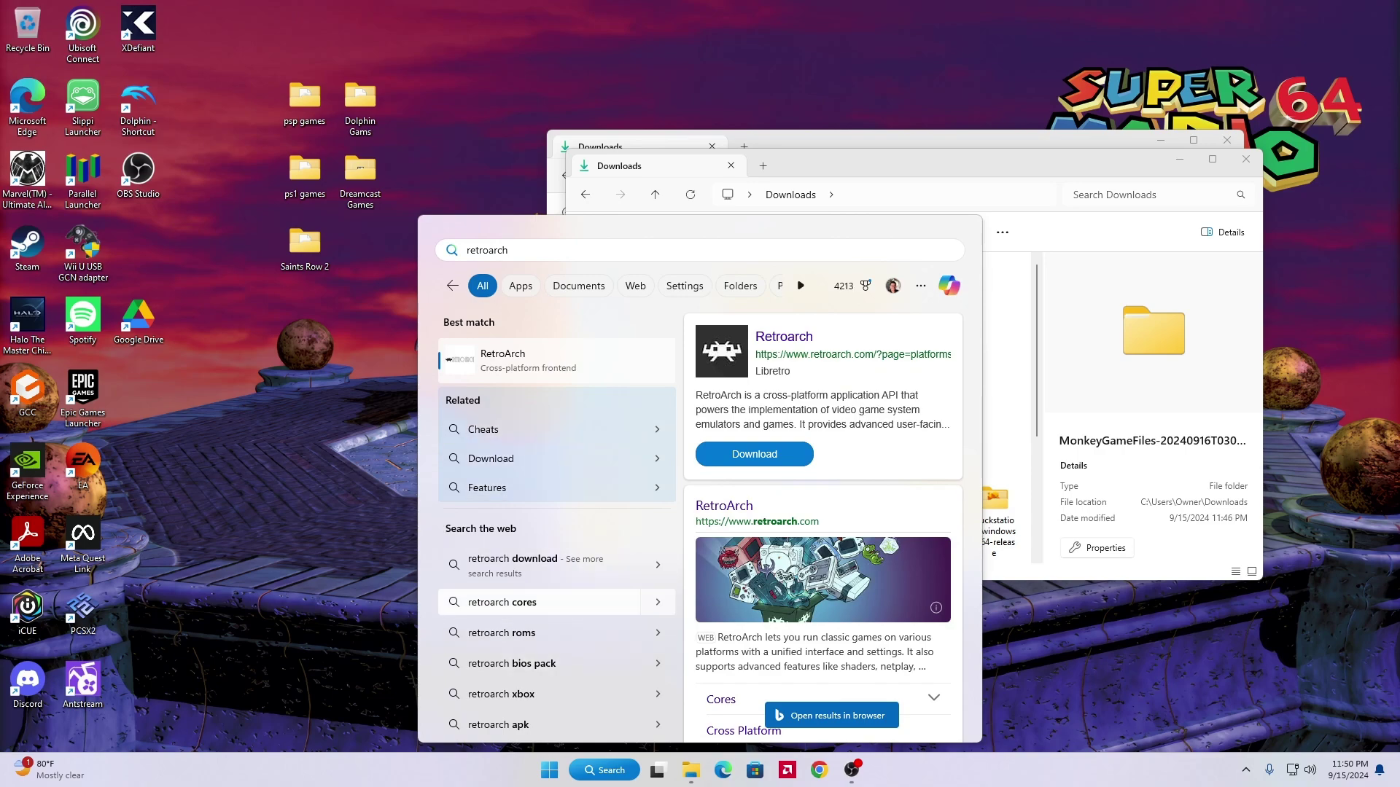
pyautogui.click(1050, 656)
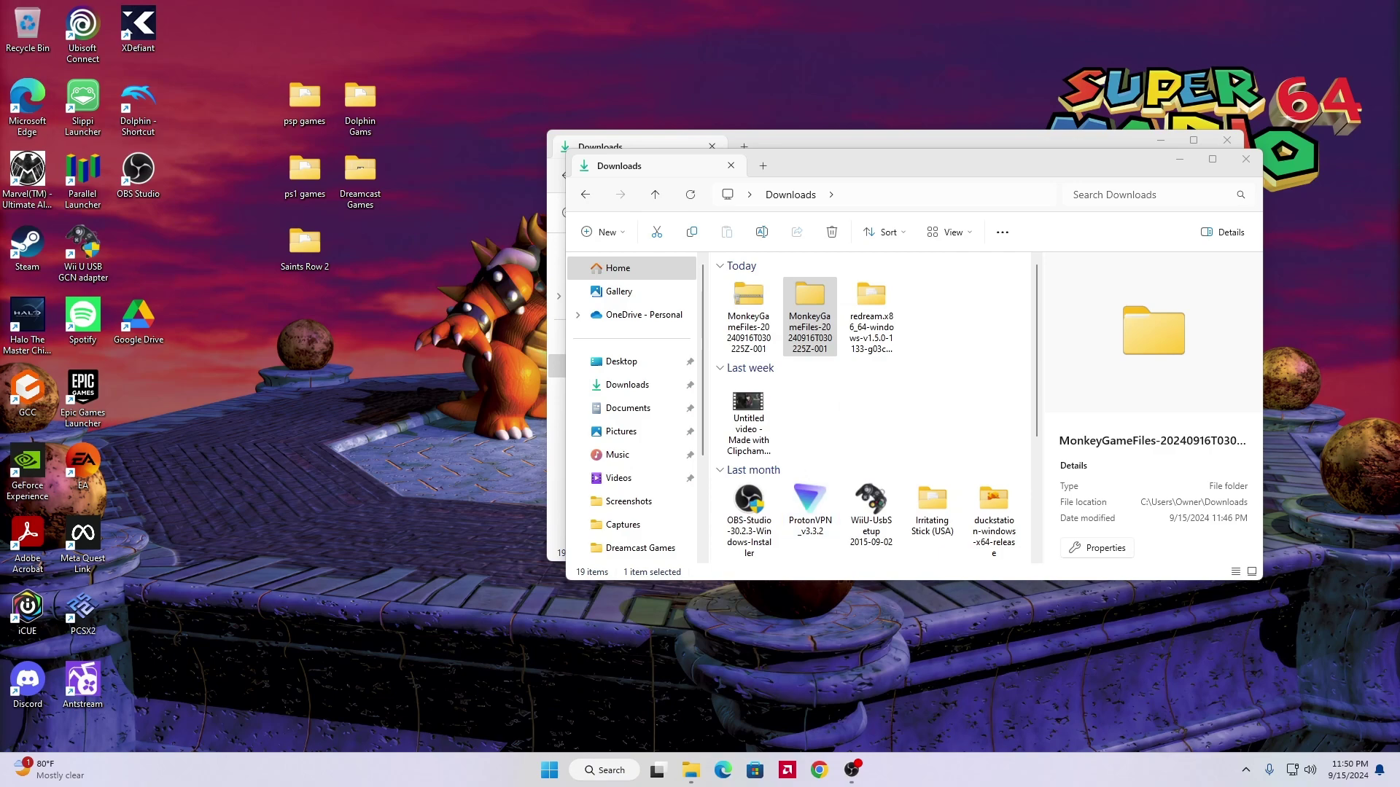
# - Open the extracted folder and its inner MonkeyGameFiles folder to show the game files
pyautogui.doubleClick(810, 313)
pyautogui.doubleClick(810, 304)
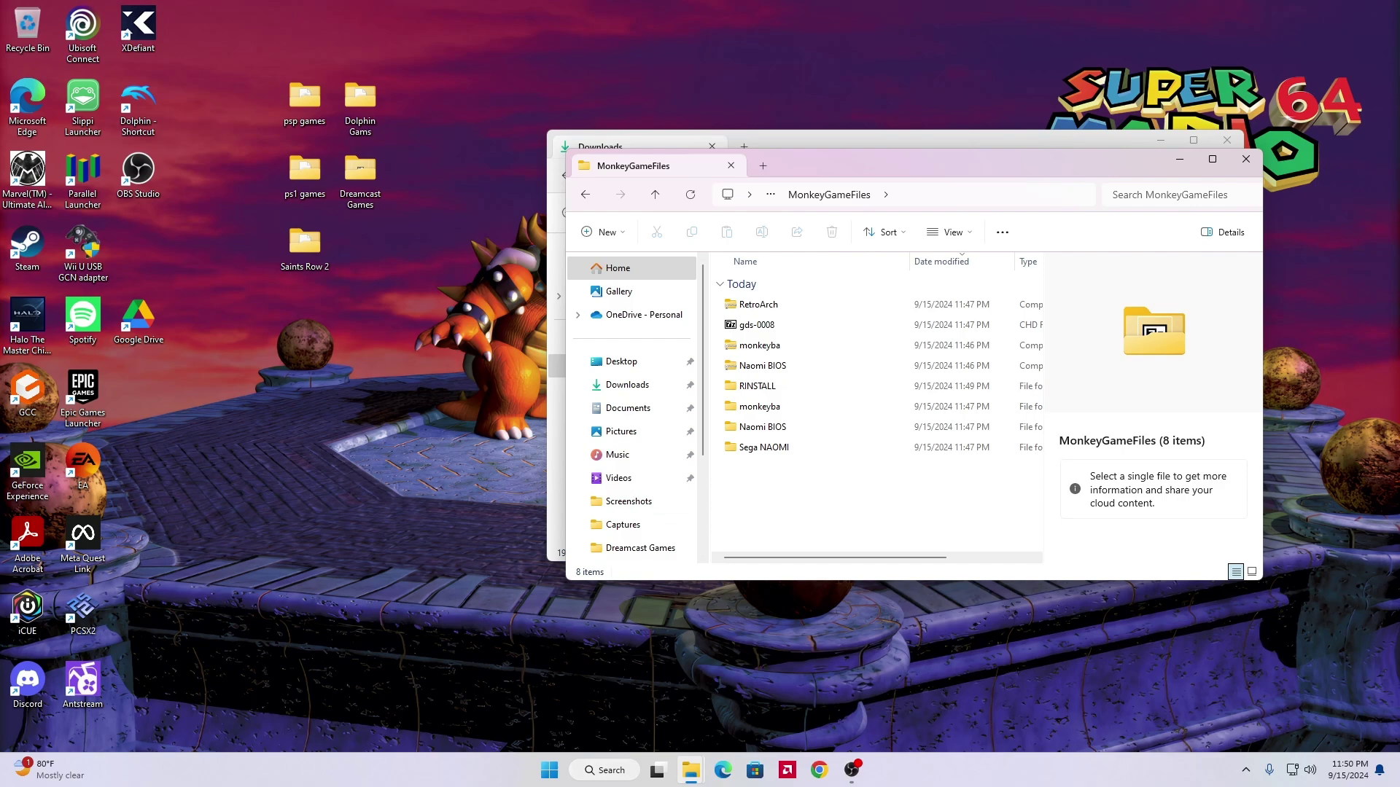
# - Search Windows for retroarch, limit the results to apps, and launch retroarch.exe
pyautogui.click(604, 770)
pyautogui.write('retr')
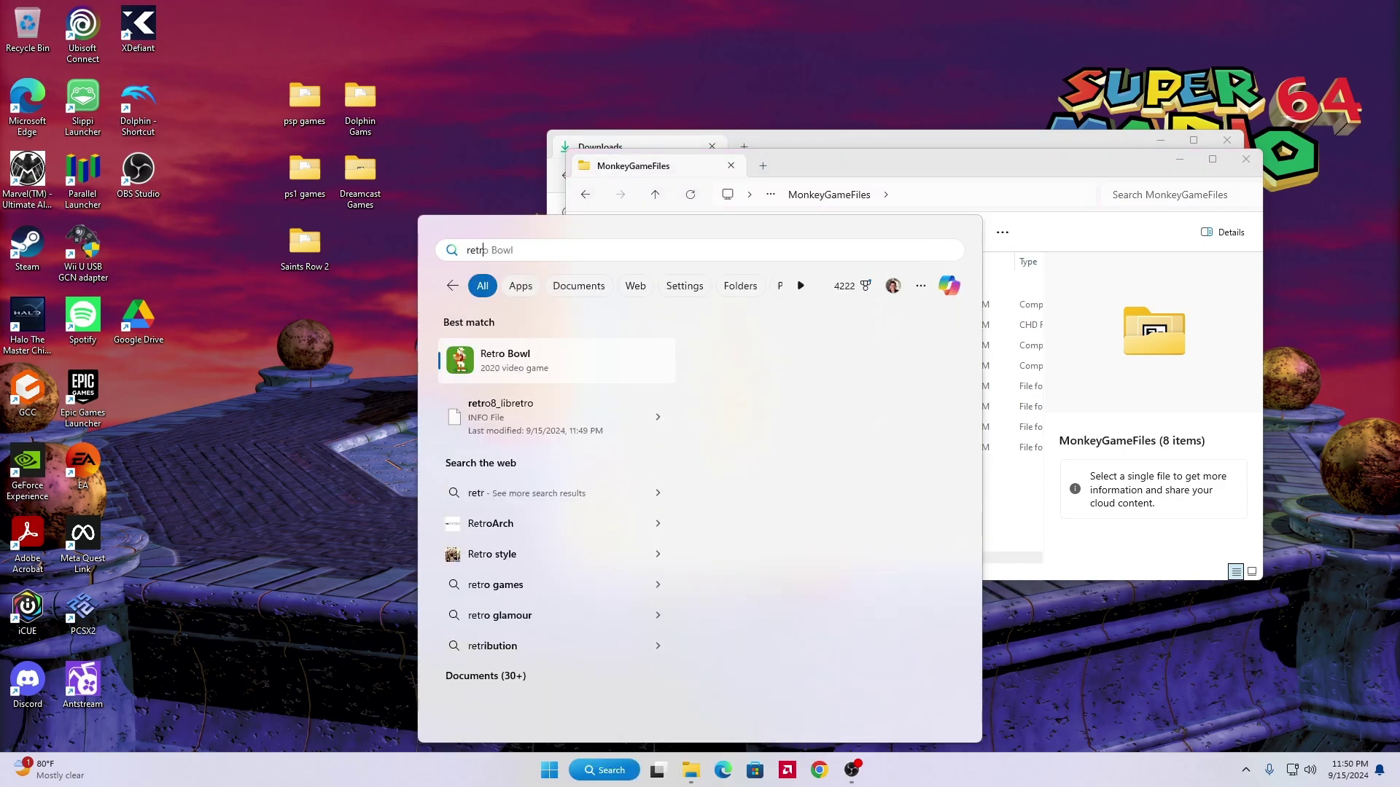
pyautogui.write('oa')
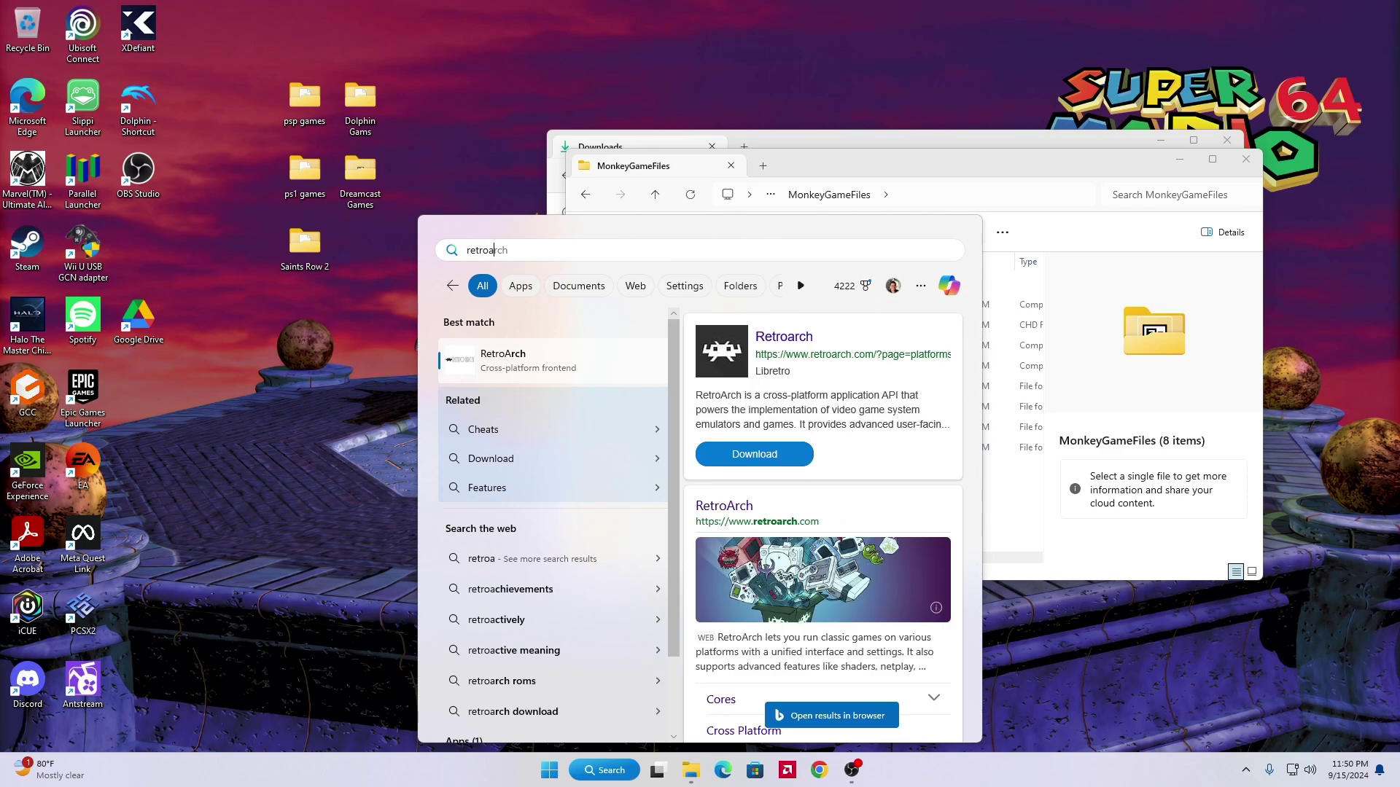
pyautogui.write('rch')
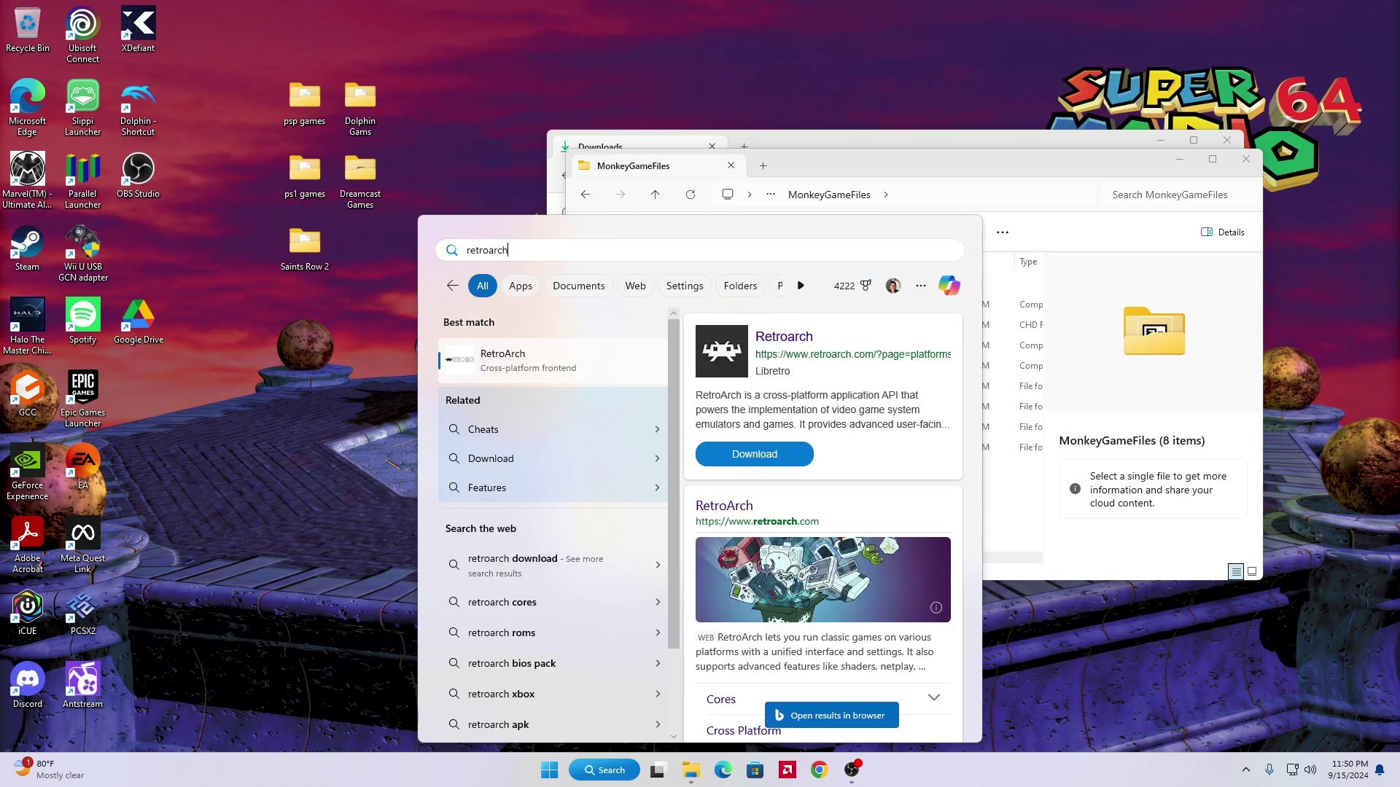
pyautogui.click(579, 286)
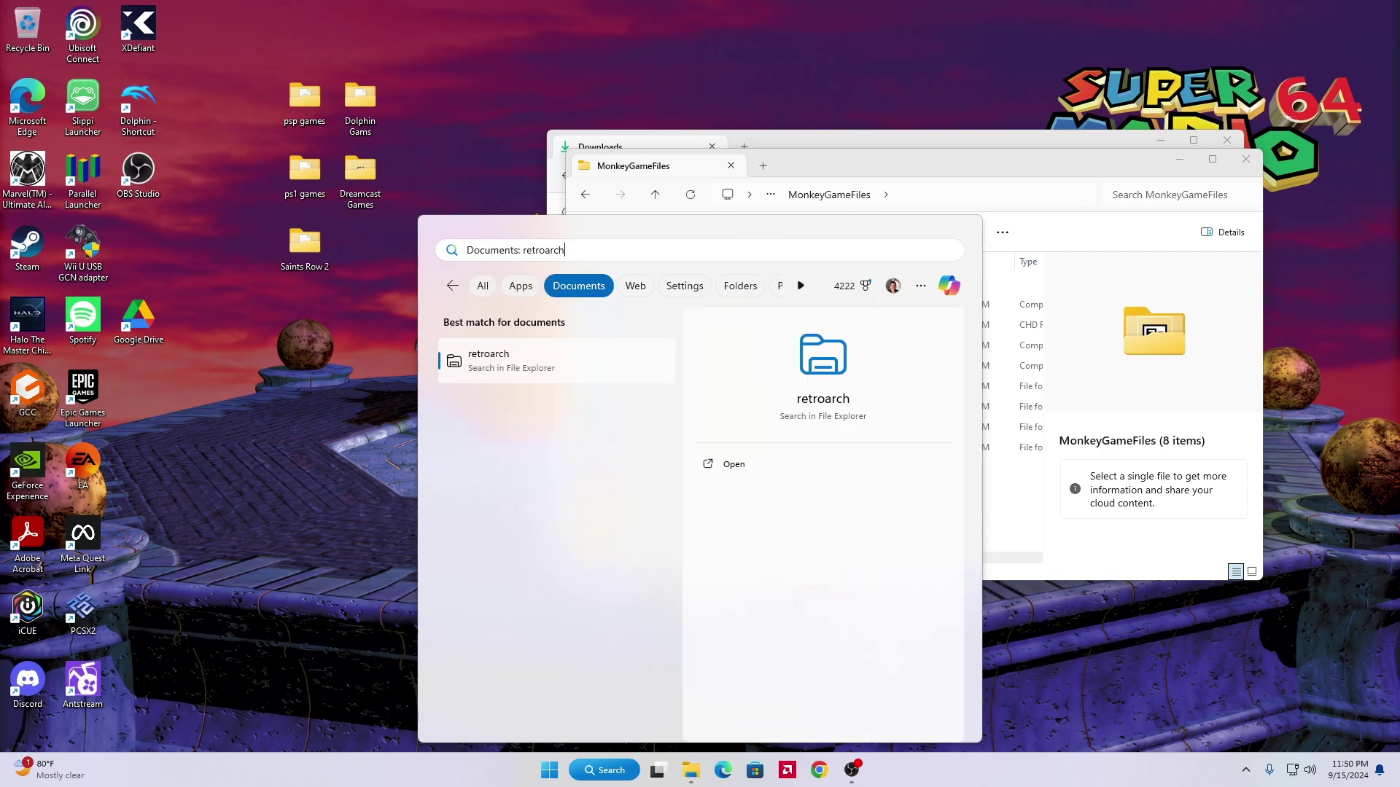
pyautogui.click(521, 286)
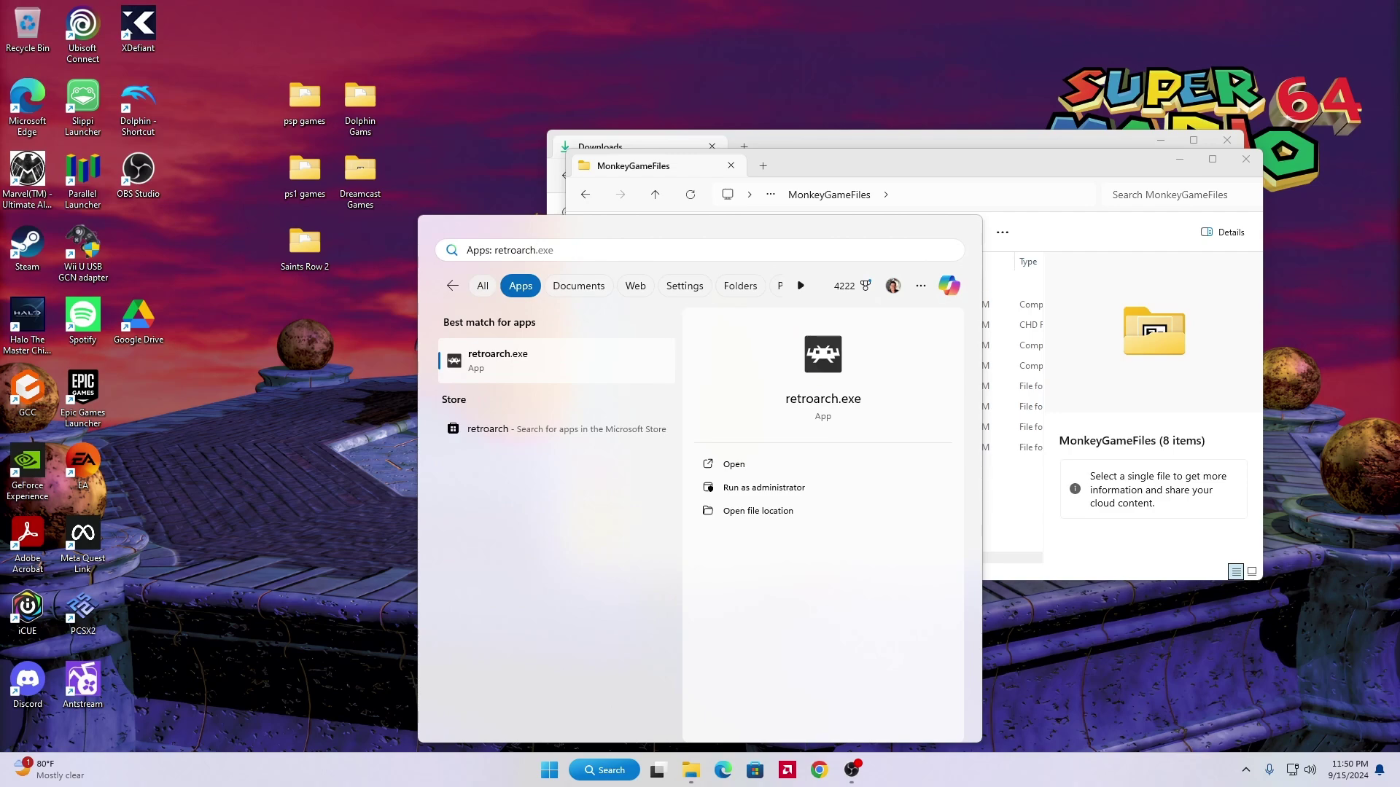
pyautogui.click(483, 286)
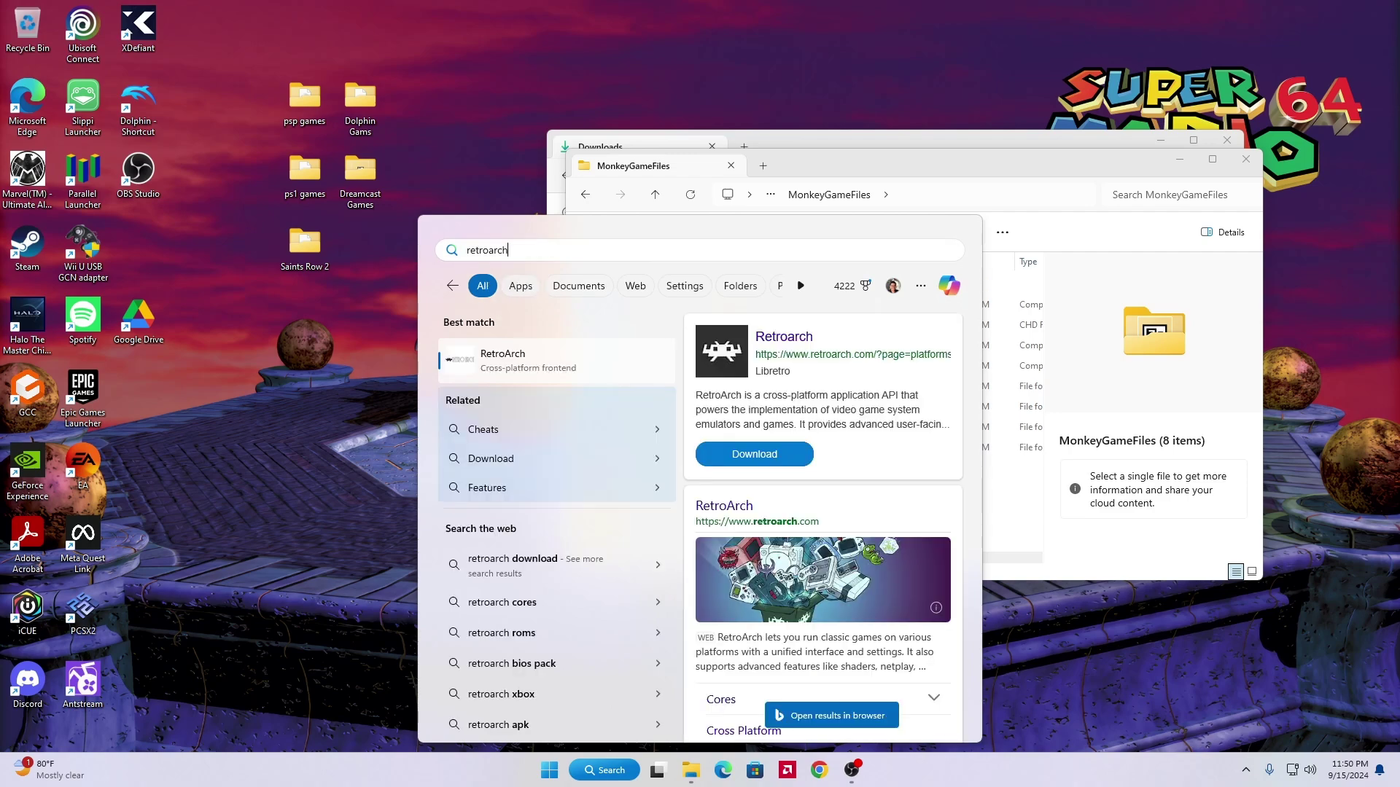
pyautogui.click(520, 286)
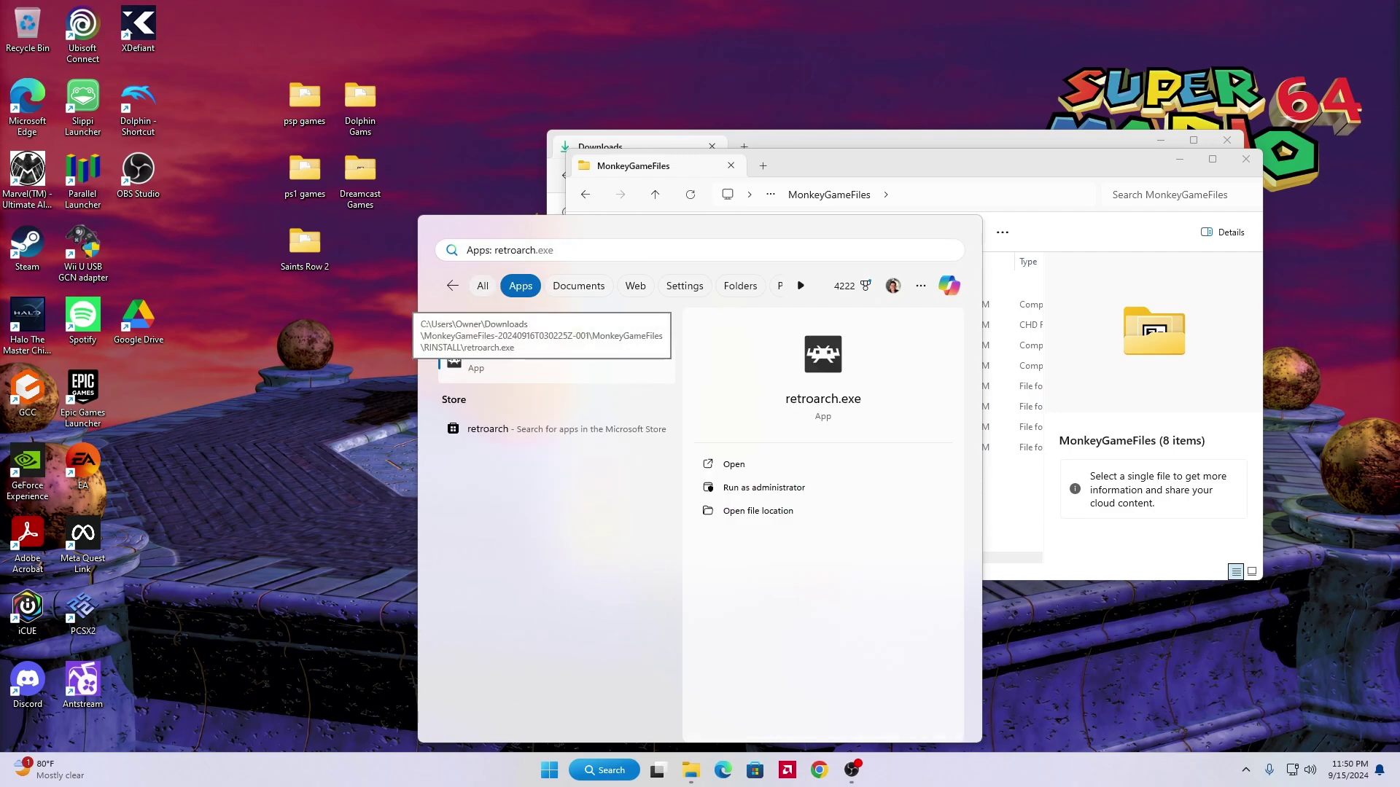
pyautogui.click(542, 367)
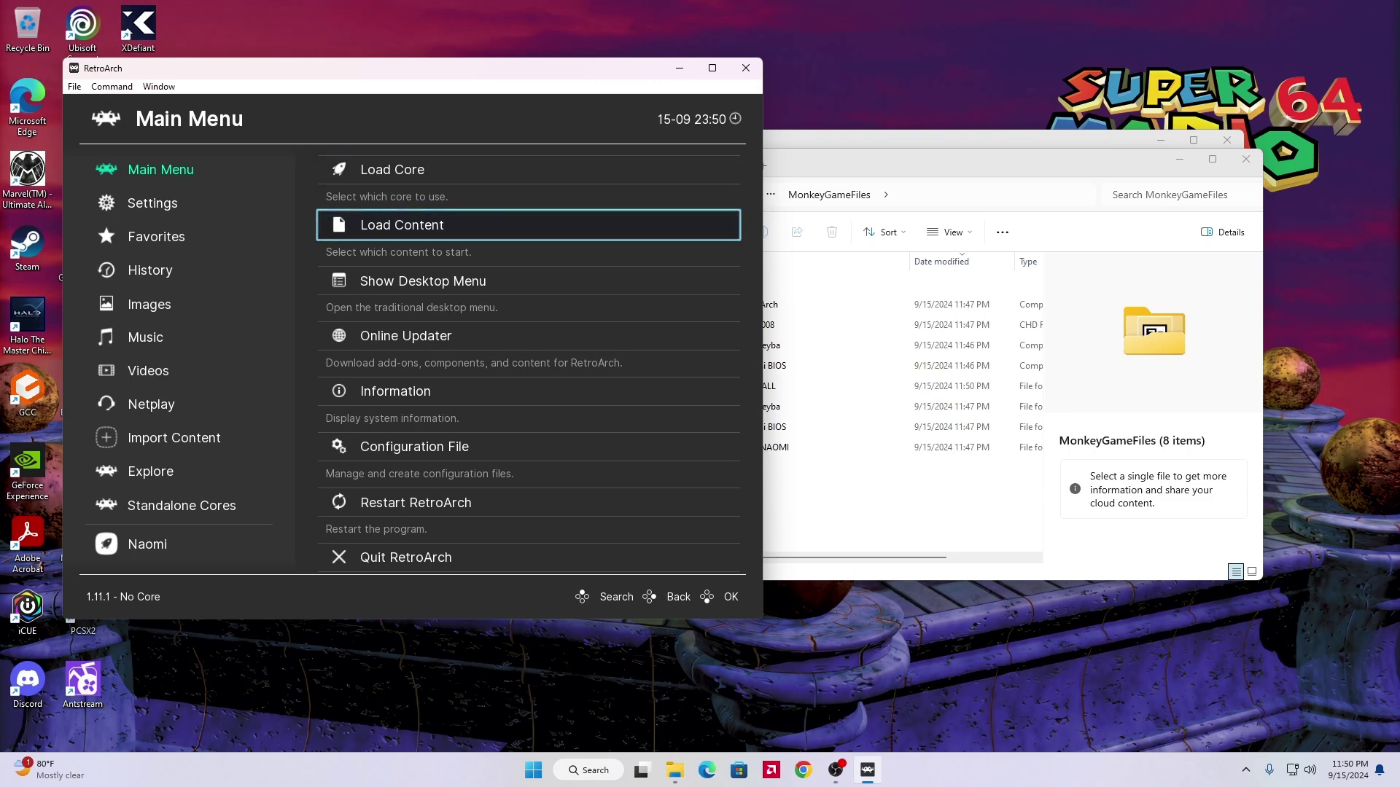
# - Open Load Content from the RetroArch main menu
pyautogui.press('Up')
pyautogui.press('Down')
pyautogui.press('Up')
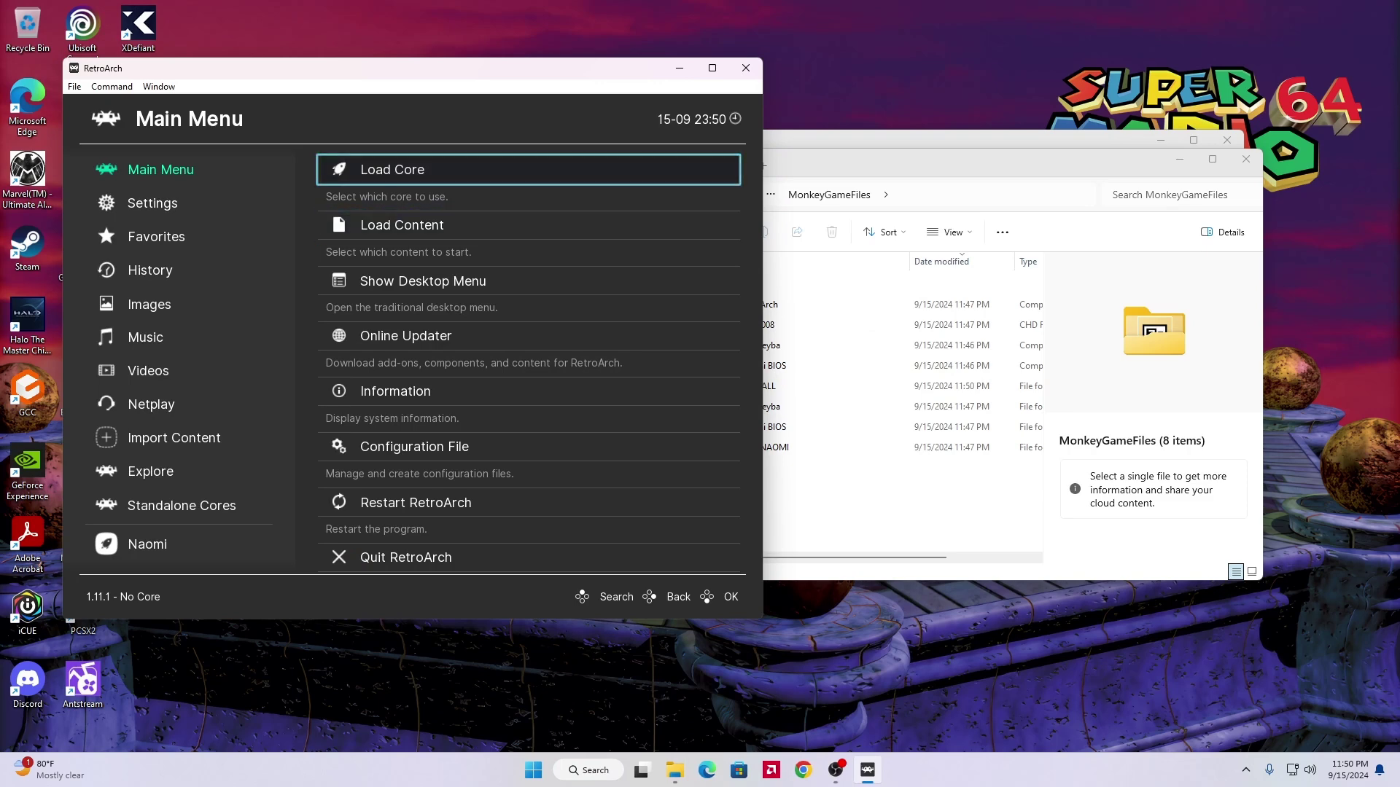
pyautogui.press('Down')
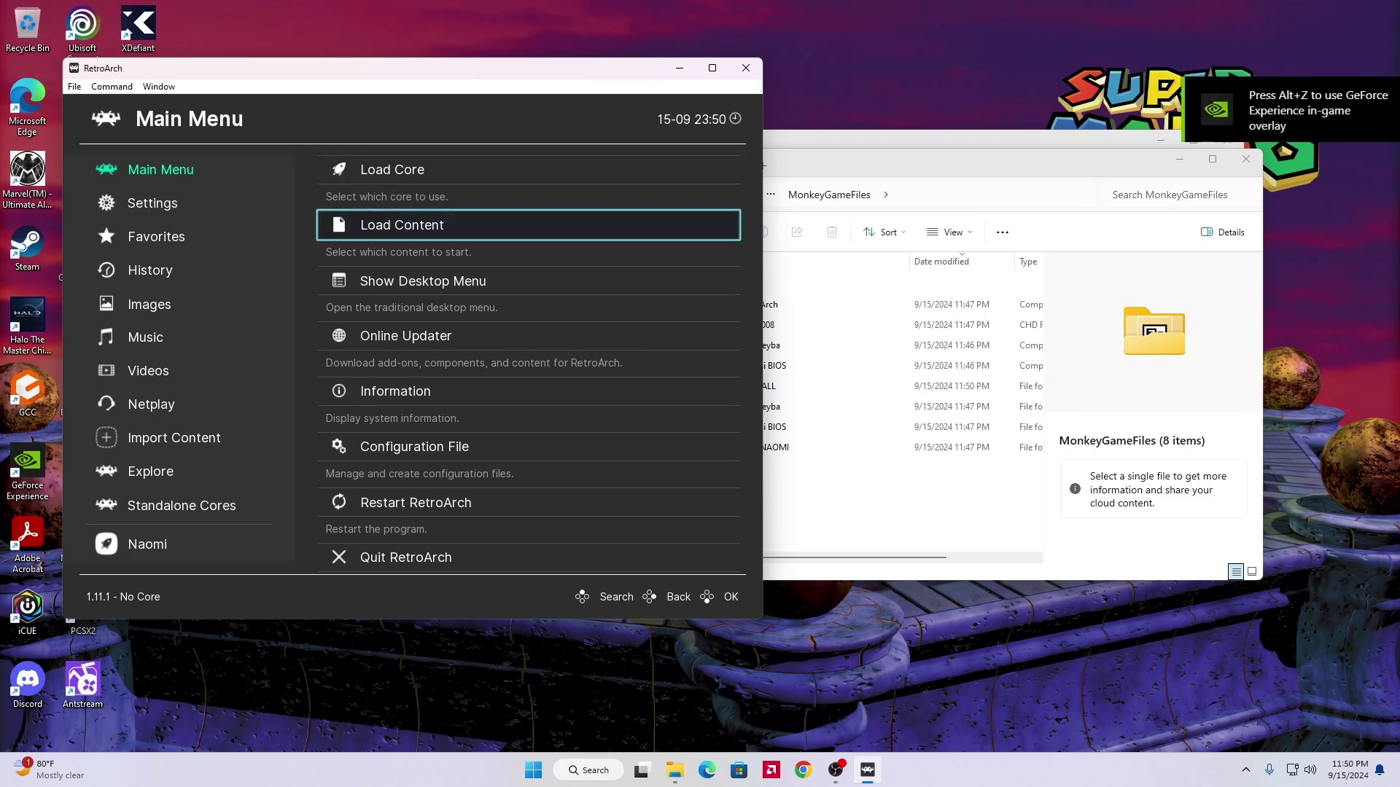
pyautogui.press('Return')
# - Choose Start Directory as the location to browse for content
pyautogui.press('Down')
pyautogui.press('Down')
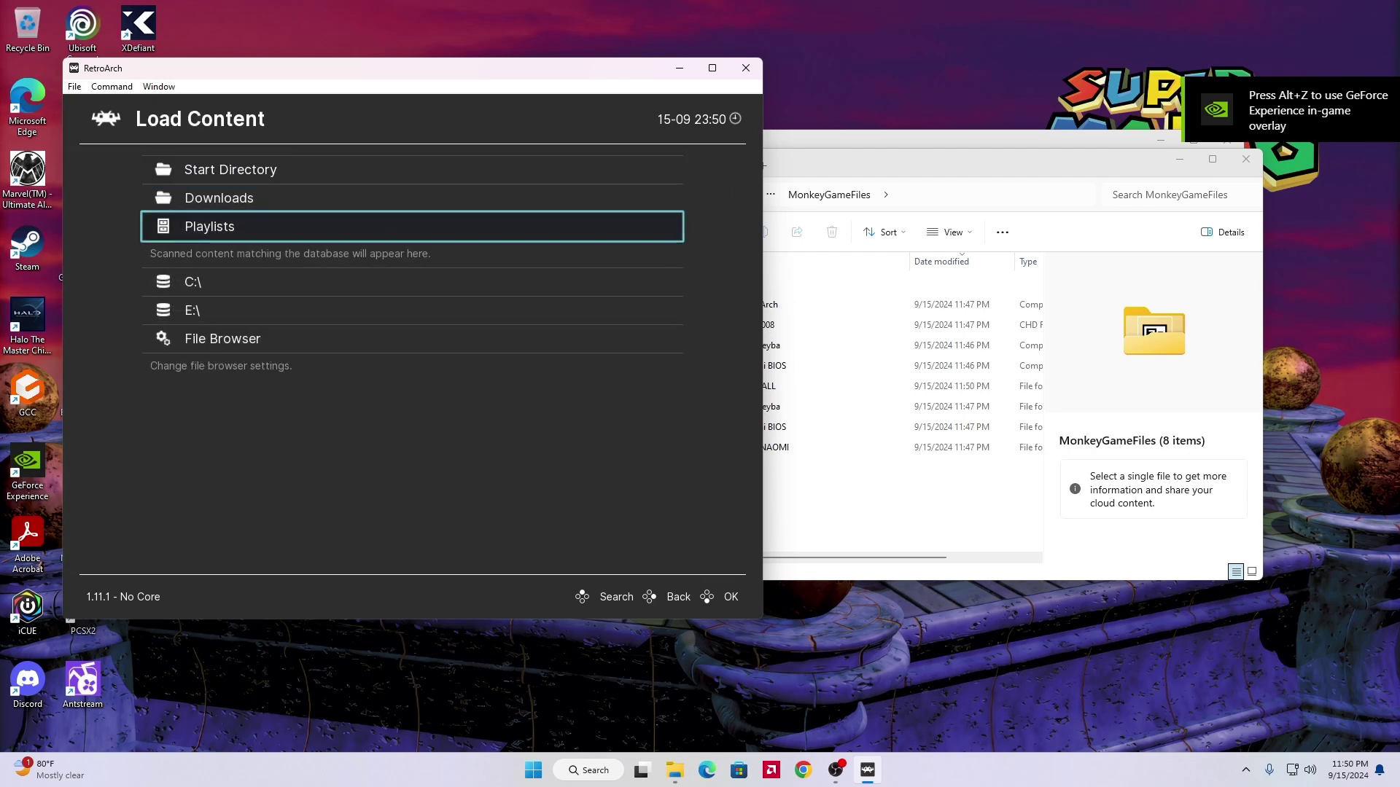
pyautogui.press('Up')
pyautogui.press('Down')
pyautogui.press('Up')
pyautogui.press('Up')
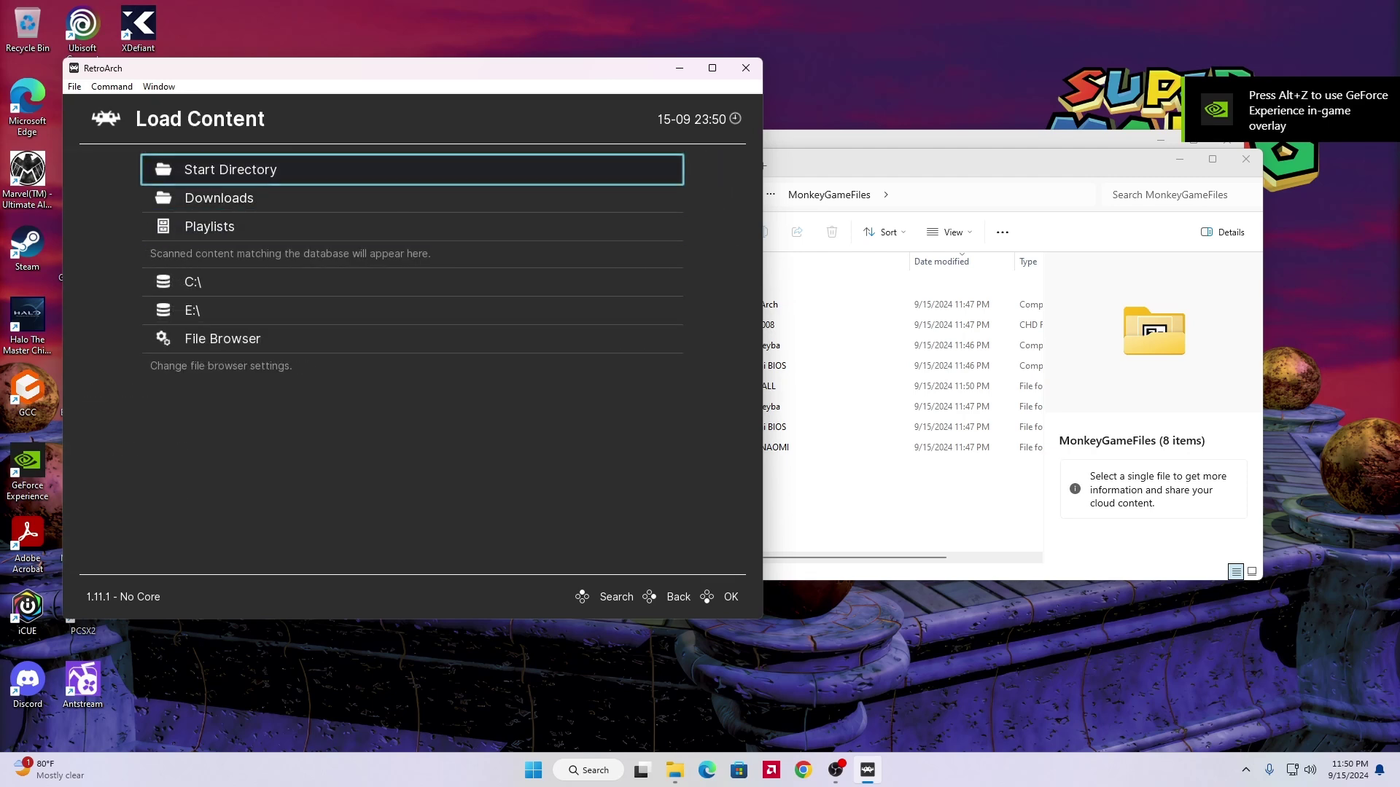
pyautogui.press('Down')
pyautogui.press('Down')
pyautogui.press('Down')
pyautogui.press('Down')
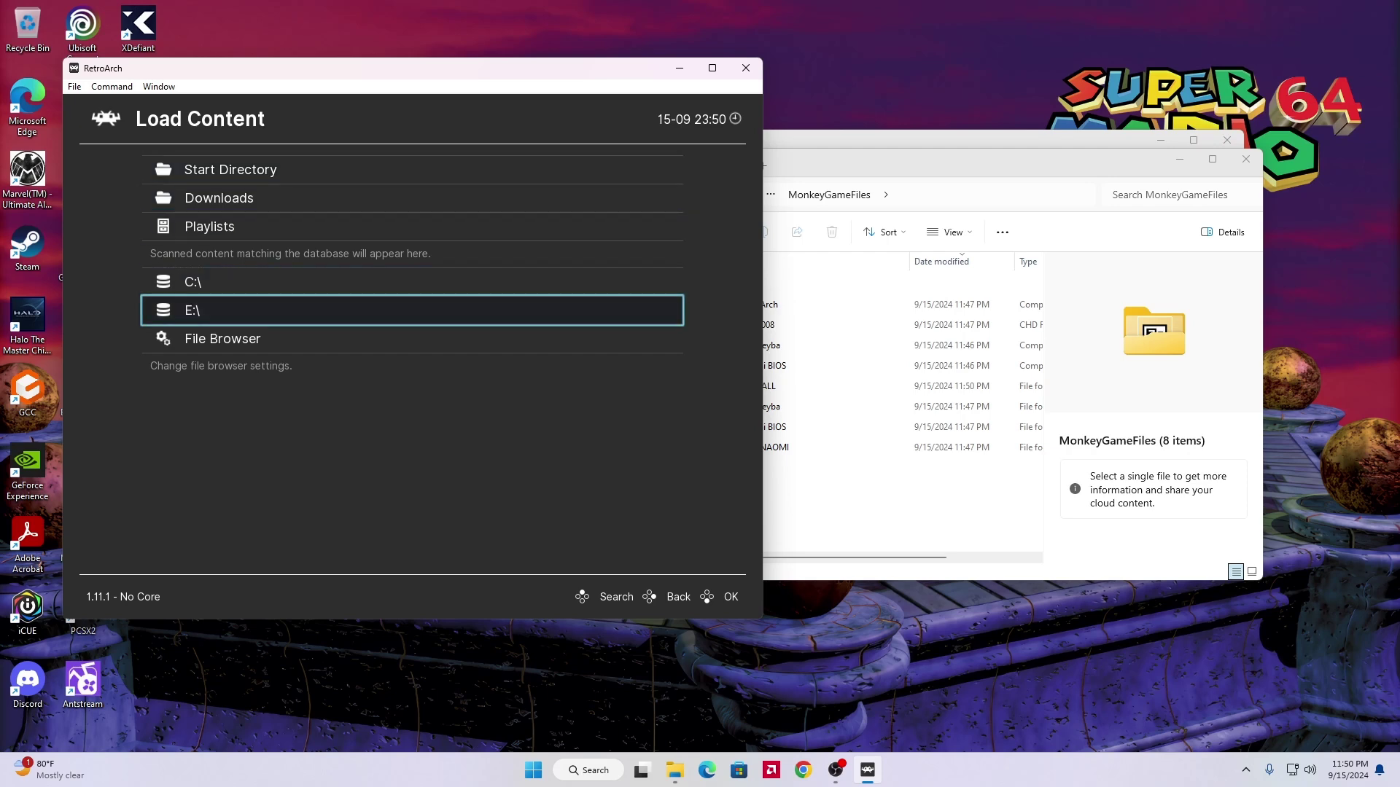
pyautogui.press('Up')
pyautogui.press('Up')
pyautogui.press('Up')
pyautogui.press('Up')
pyautogui.press('Return')
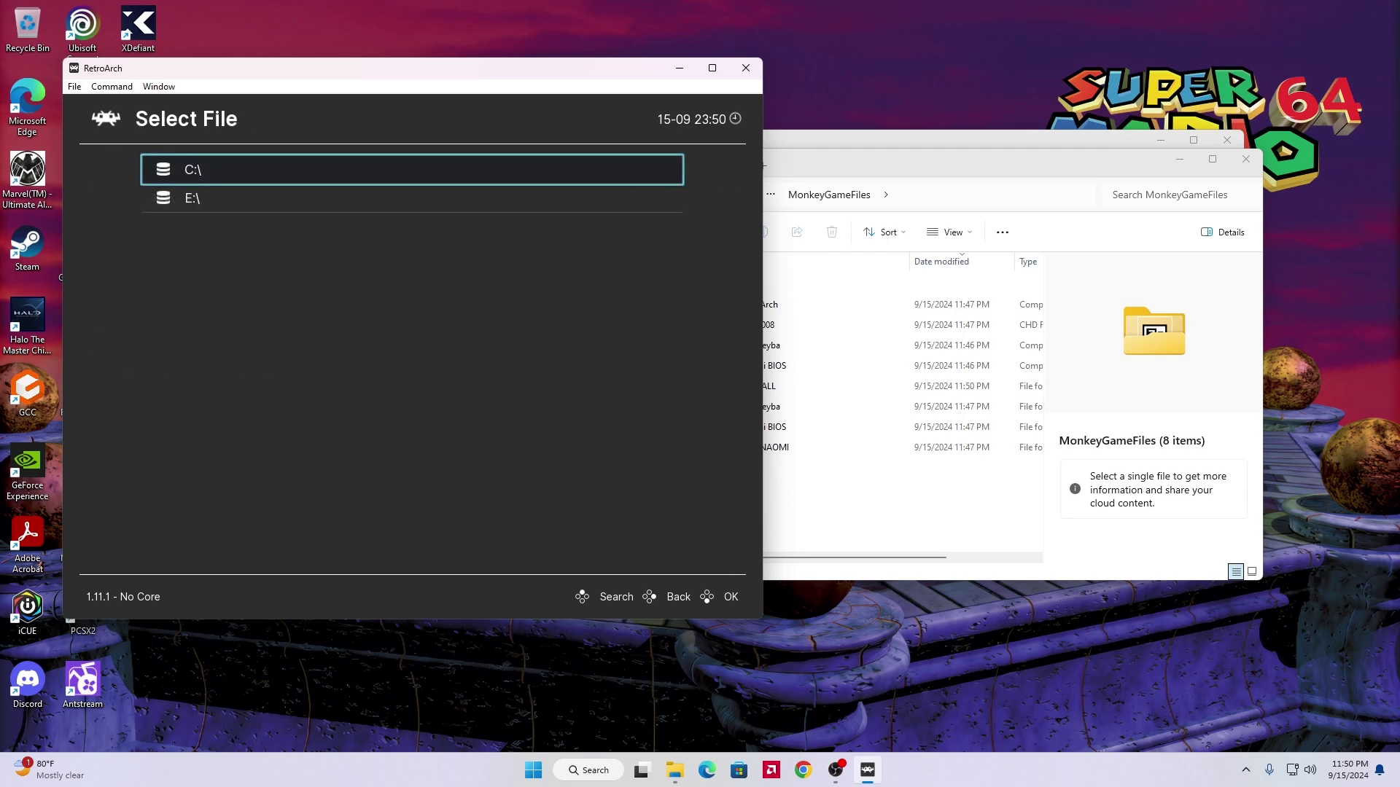
# - Browse through the C:\ drive and the Users folder to C:\Users\Owner
pyautogui.press('Return')
pyautogui.press('Down')
pyautogui.press('Down')
pyautogui.press('Down')
pyautogui.press('Down')
pyautogui.press('Down')
pyautogui.press('Down')
pyautogui.press('Down')
pyautogui.press('Down')
pyautogui.press('Down')
pyautogui.press('Down')
pyautogui.press('Down')
pyautogui.press('Down')
pyautogui.press('Down')
pyautogui.press('Up')
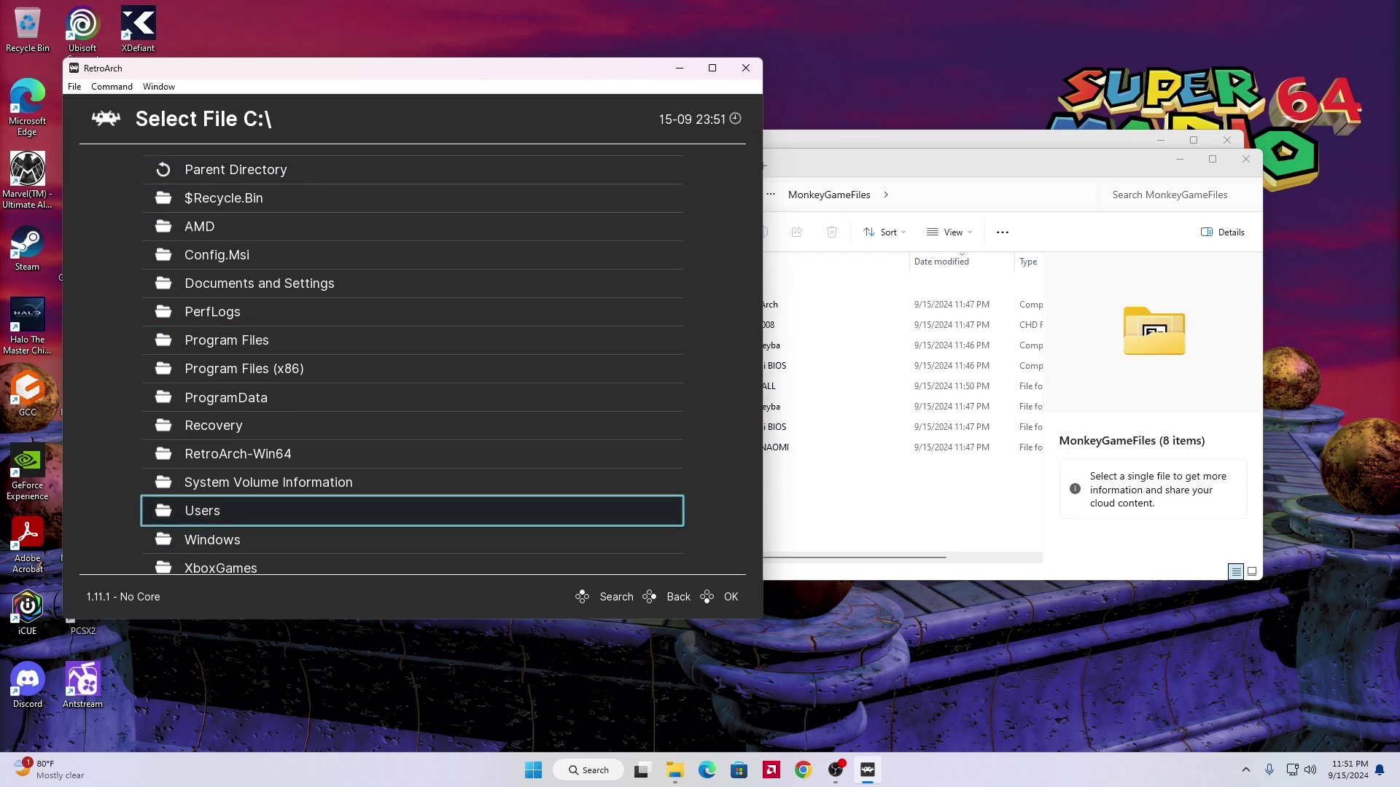
pyautogui.press('Return')
pyautogui.press('Up')
pyautogui.press('Return')
# - Open the Downloads folder inside C:\Users\Owner
pyautogui.press('Down')
pyautogui.press('Down')
pyautogui.press('Down')
pyautogui.press('Down')
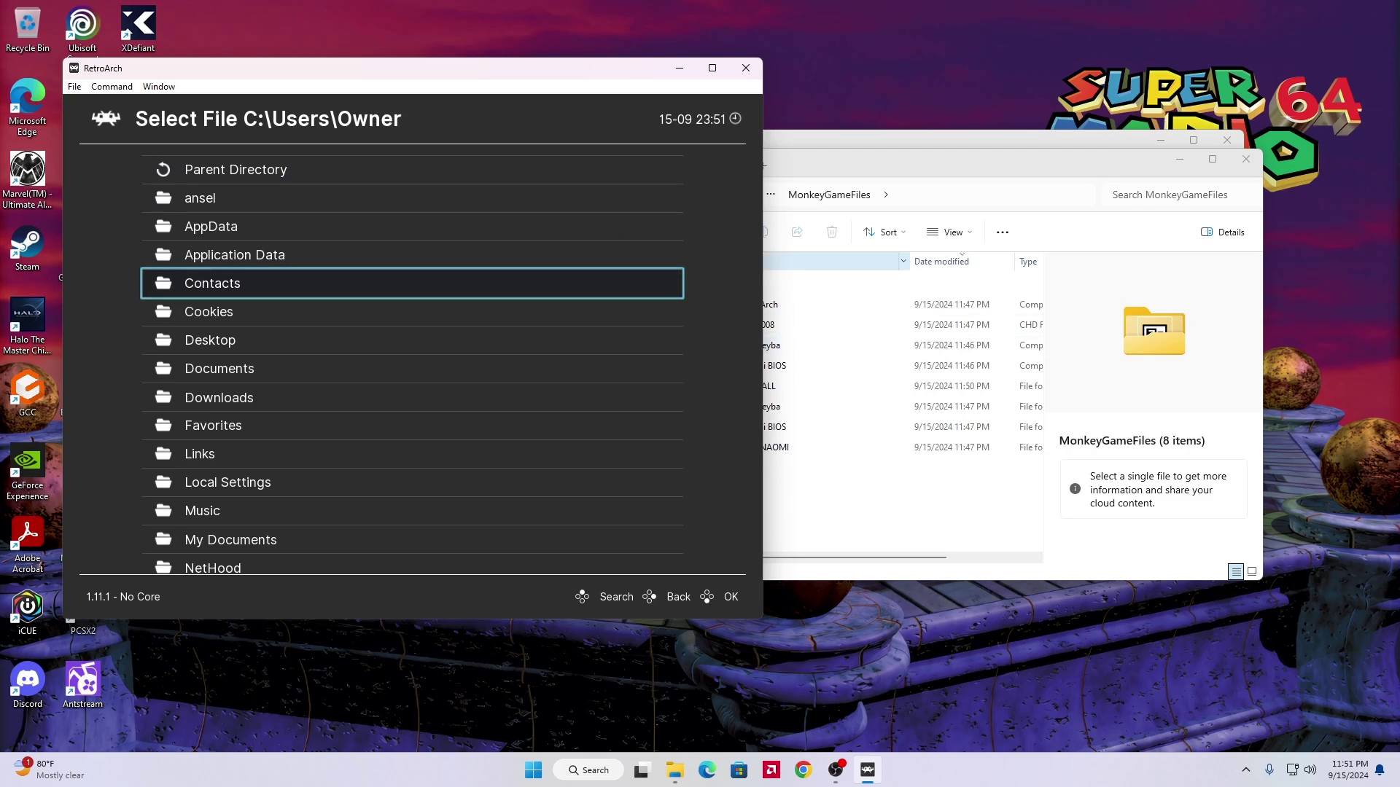
pyautogui.press('Down')
pyautogui.press('Down')
pyautogui.press('Down')
pyautogui.press('Down')
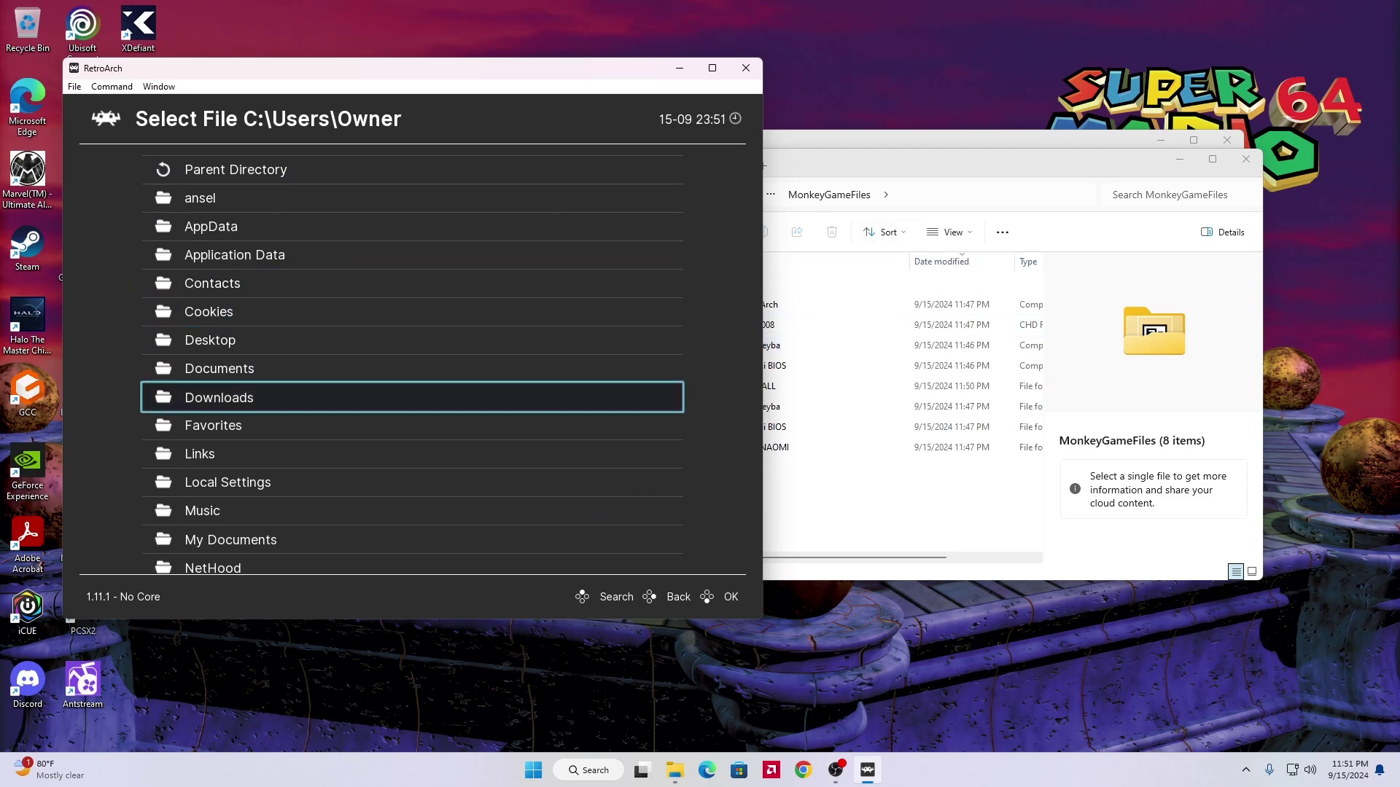
pyautogui.press('Up')
# - Open the MonkeyGameFiles-20240916T030225Z-001 folder inside Downloads
pyautogui.press('Down')
pyautogui.press('Down')
pyautogui.press('Up')
pyautogui.press('Return')
pyautogui.press('Down')
pyautogui.press('Down')
pyautogui.press('Down')
pyautogui.press('Down')
pyautogui.press('Down')
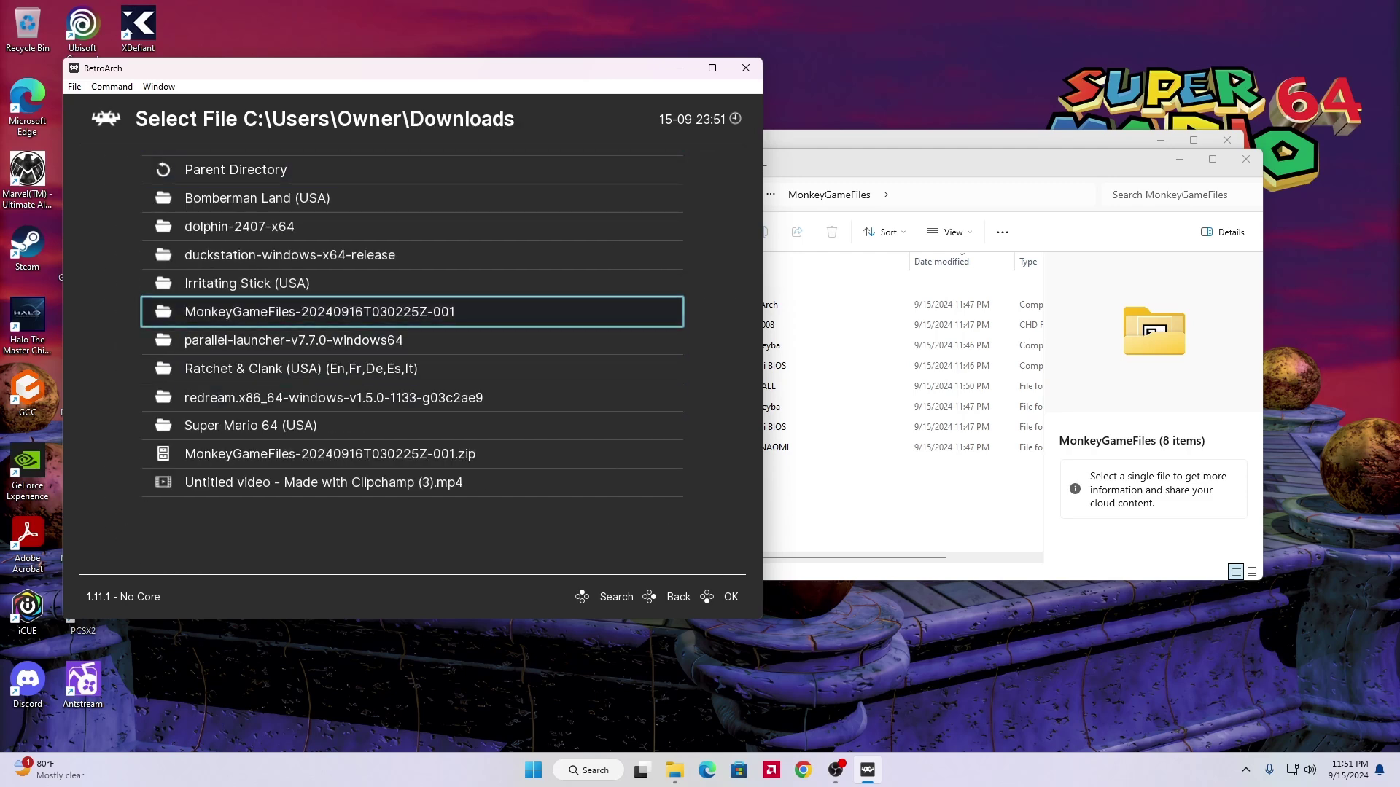
pyautogui.press('Down')
pyautogui.press('Up')
pyautogui.press('Return')
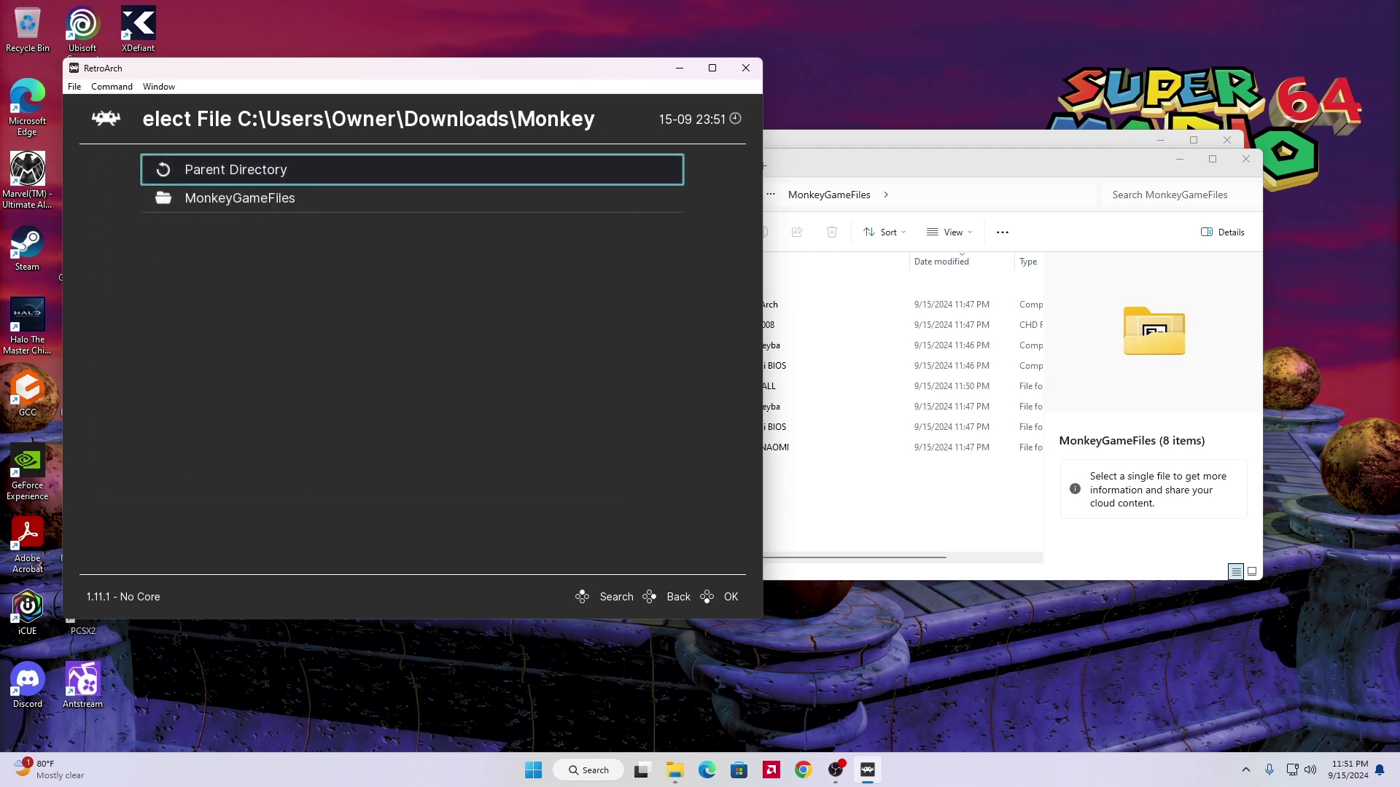
# - Open the nested MonkeyGameFiles folder and its Sega NAOMI subfolder
pyautogui.press('Down')
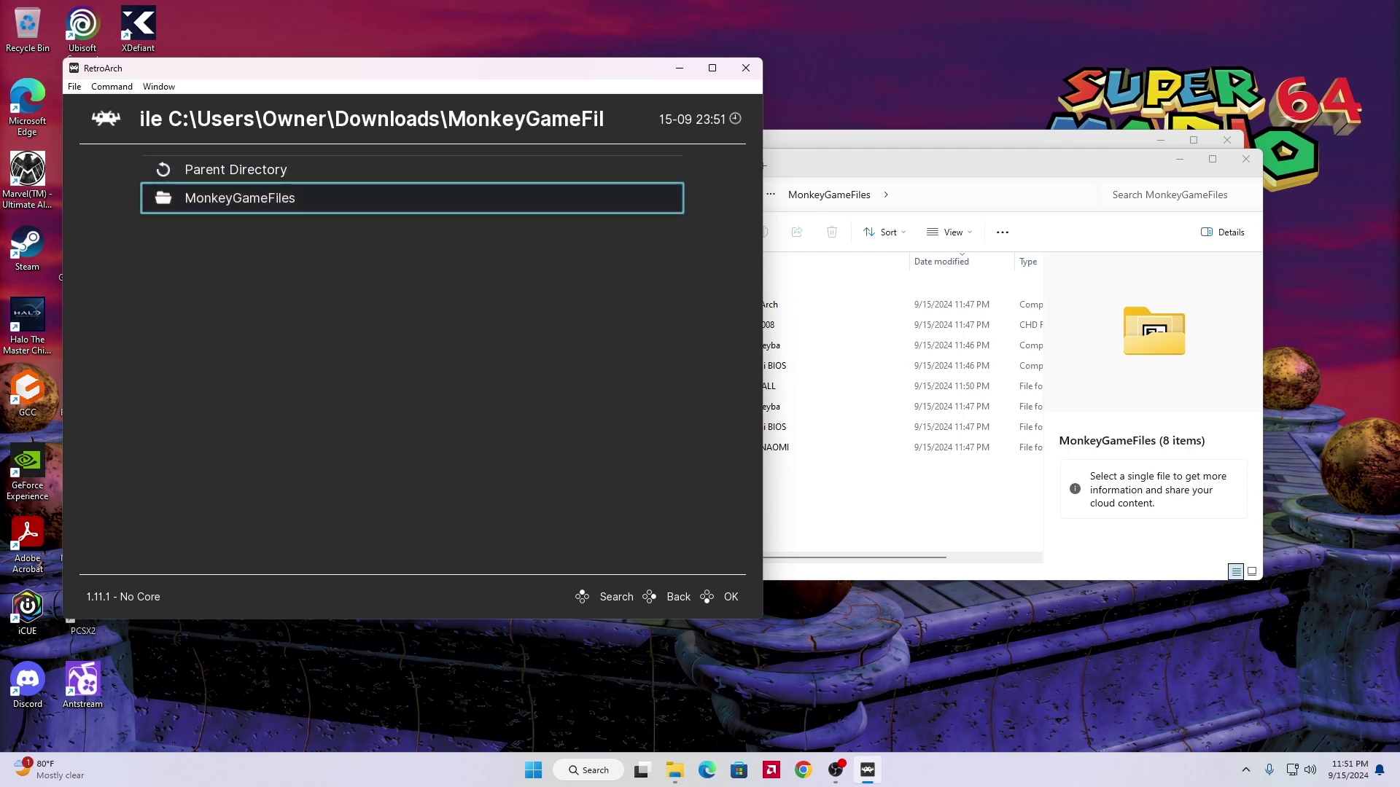
pyautogui.press('Return')
pyautogui.press('Down')
pyautogui.press('Down')
pyautogui.press('Down')
pyautogui.press('Down')
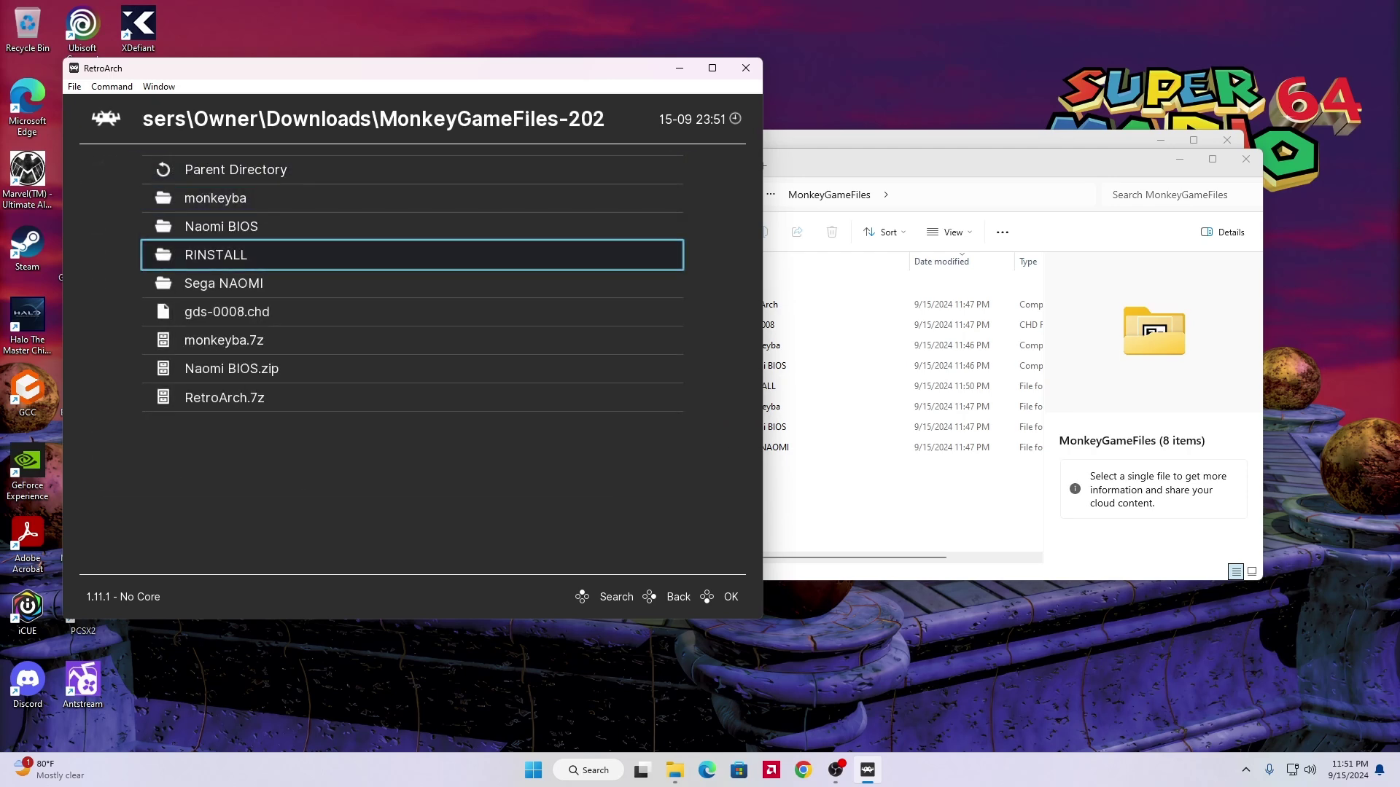
pyautogui.press('Return')
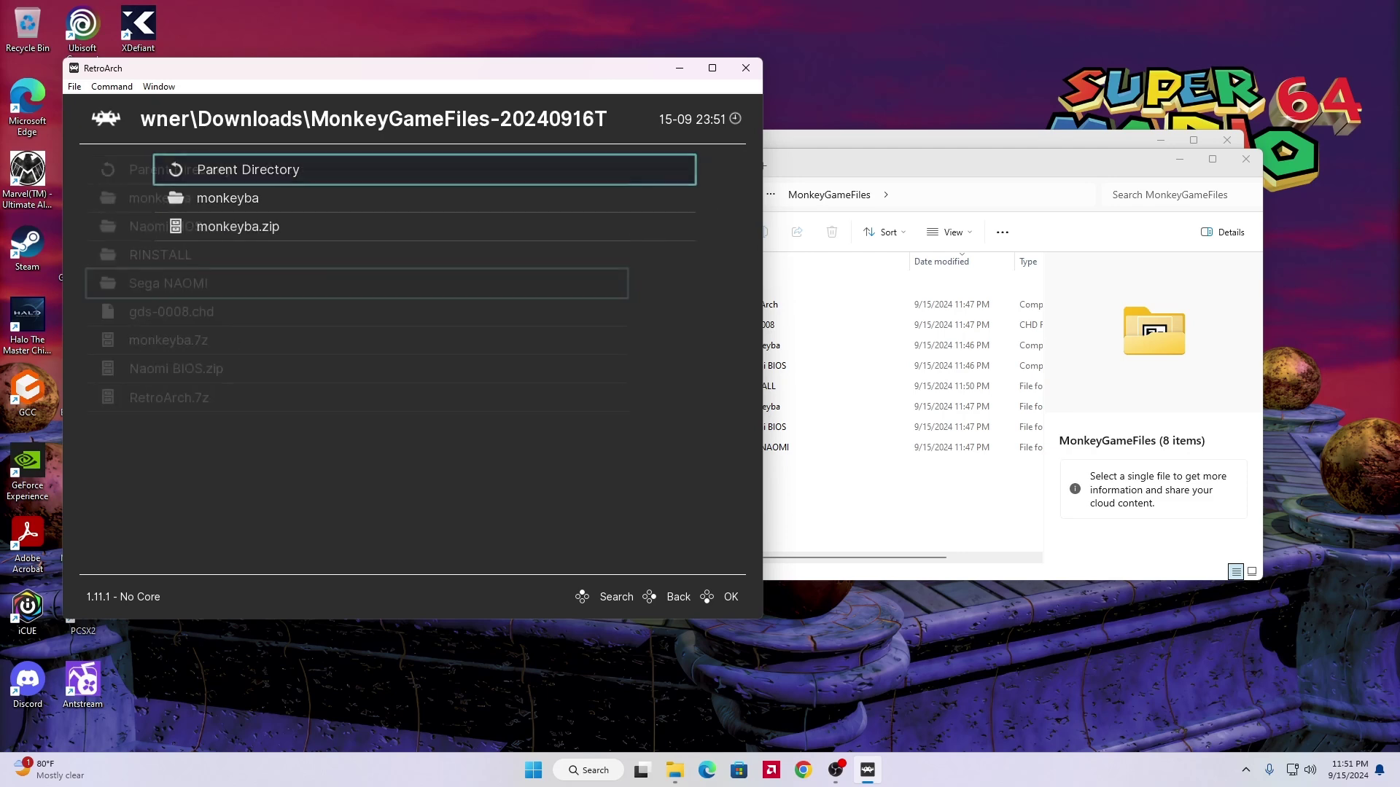
# - Load the monkeyba.zip archive from the Sega NAOMI folder as the game content
pyautogui.press('Up')
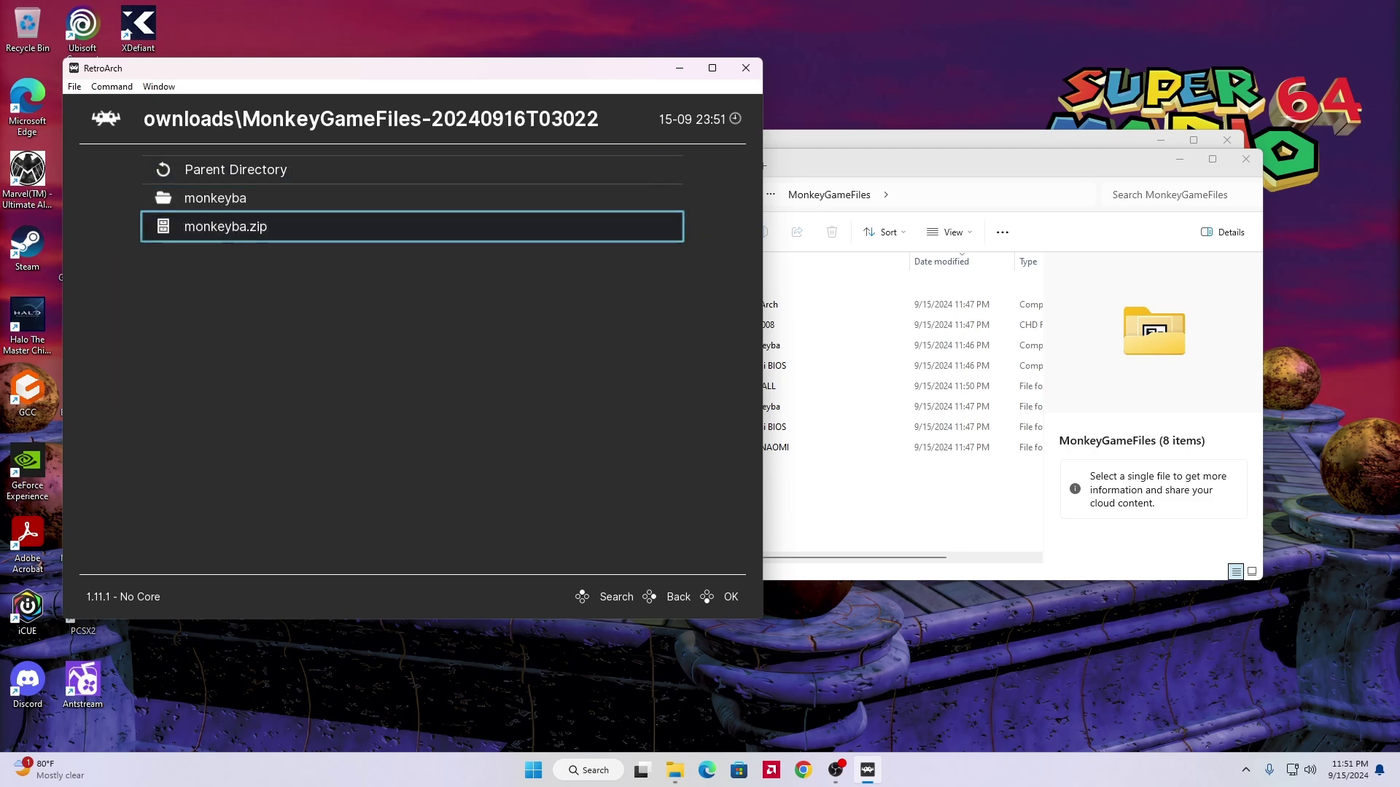
pyautogui.press('Return')
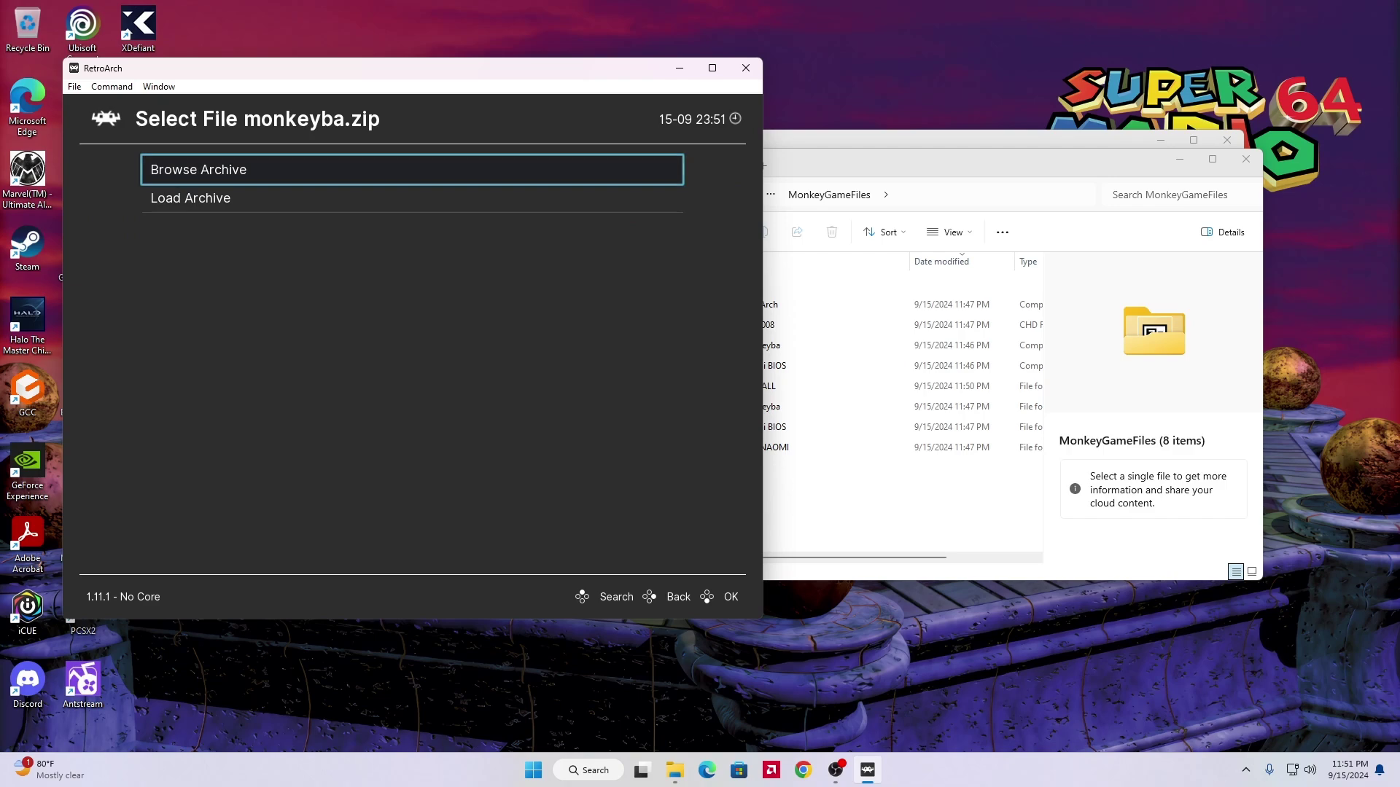
pyautogui.press('Down')
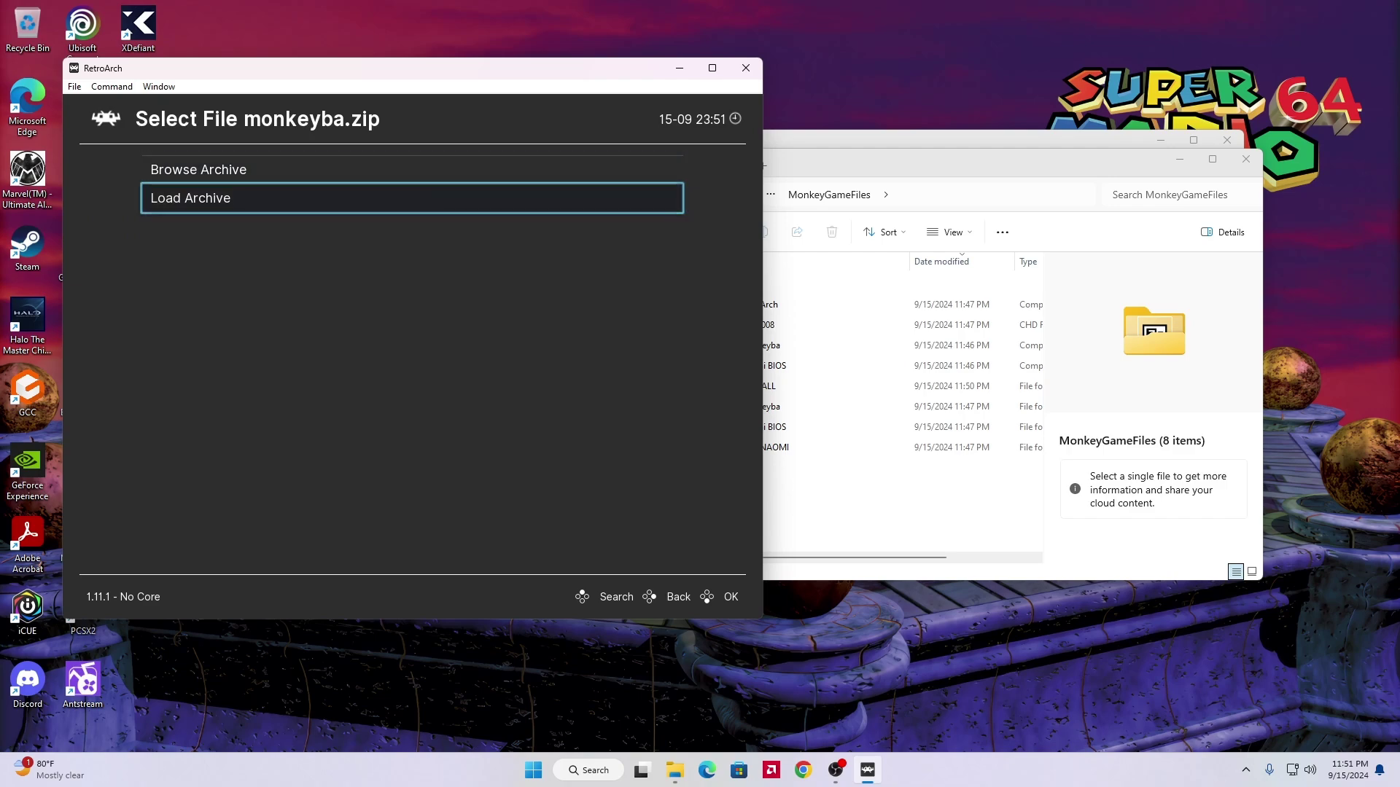
pyautogui.press('Return')
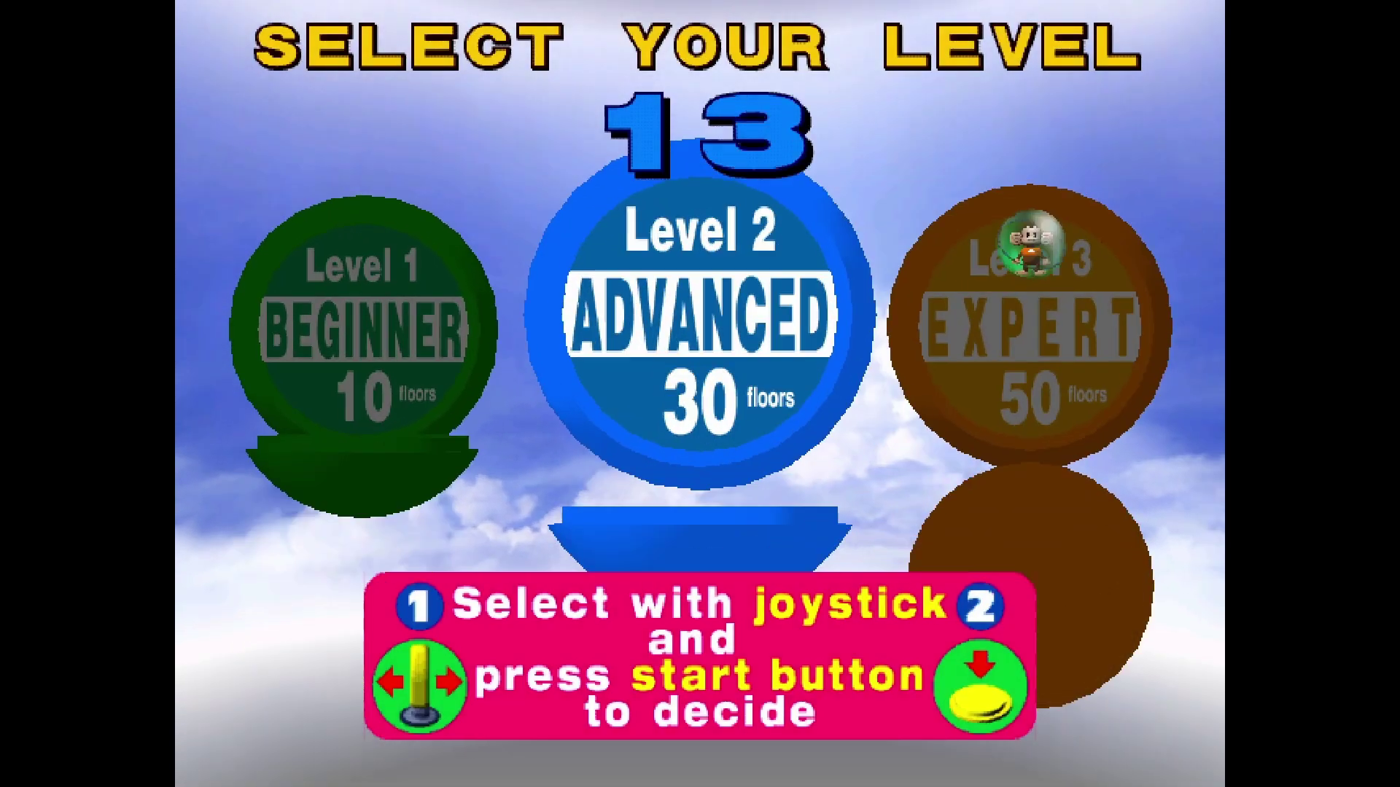
pyautogui.press('Left')
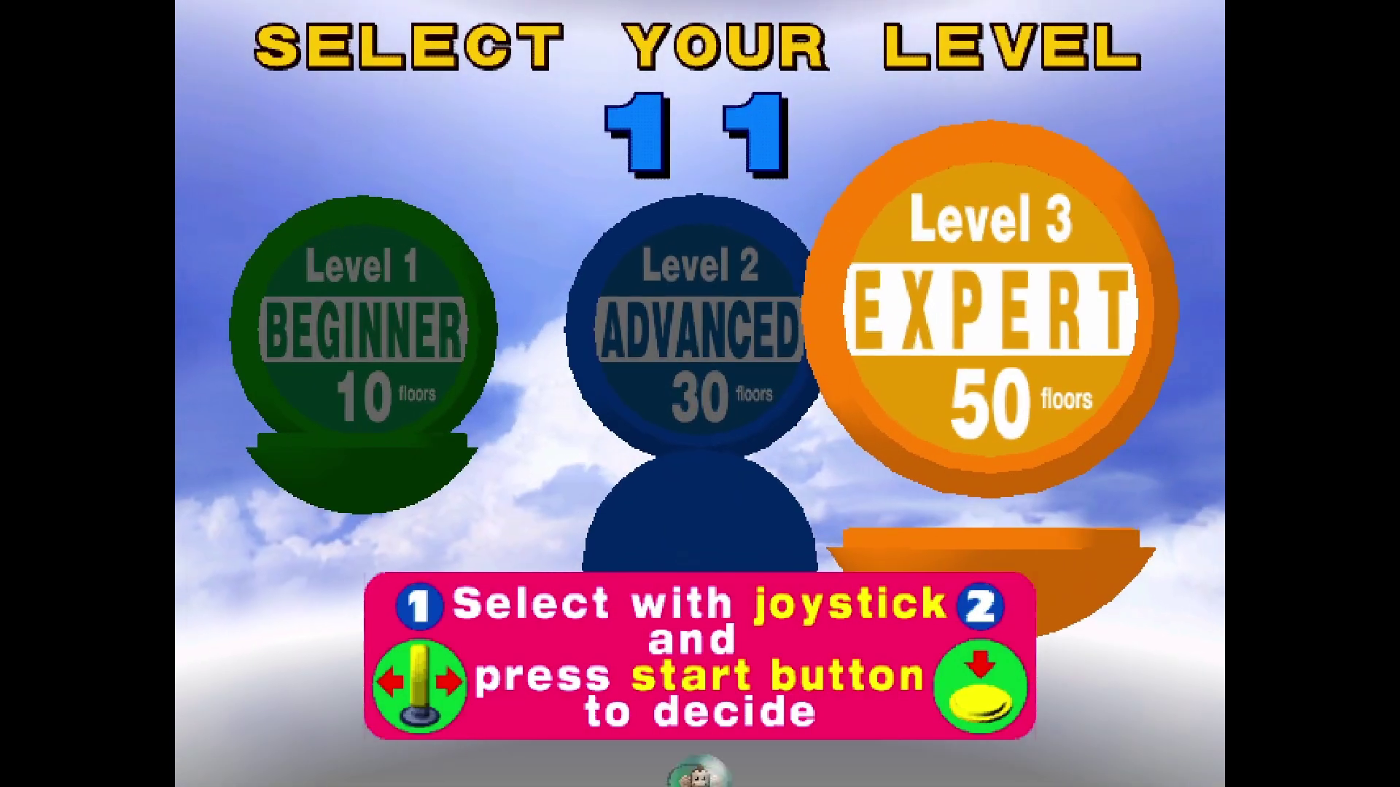
# - Choose the Level 3 Expert course with 50 floors for the game
pyautogui.press('Right')
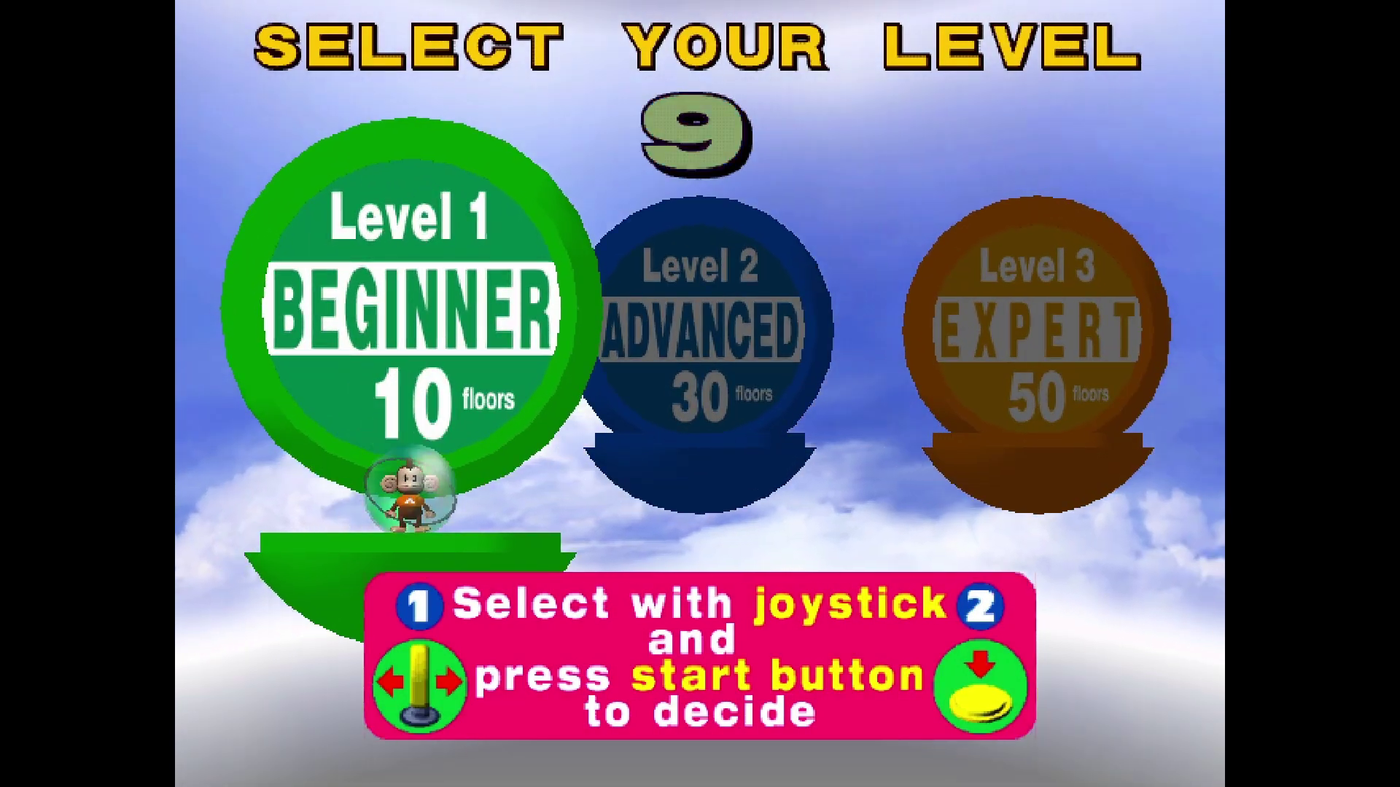
pyautogui.press('Right')
pyautogui.press('Right')
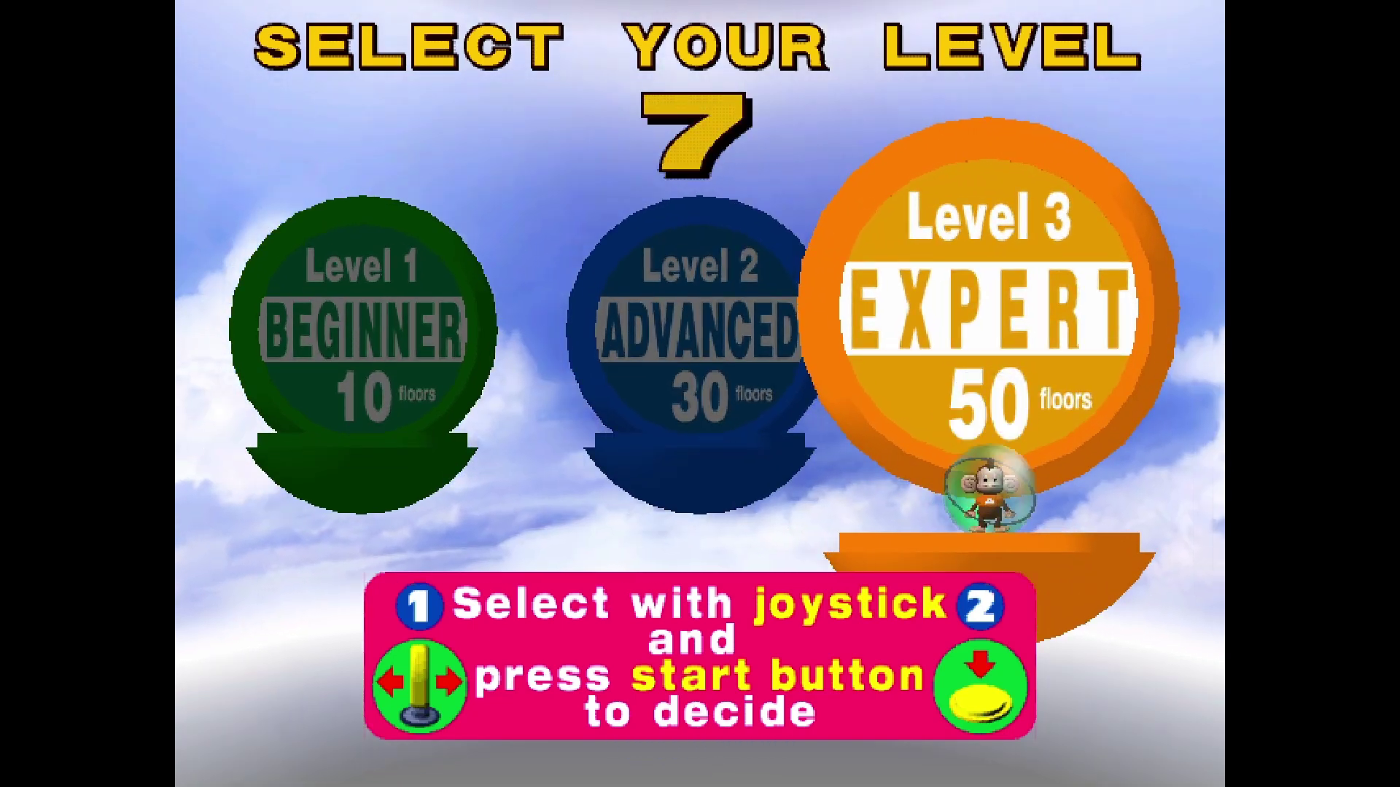
pyautogui.press('Left')
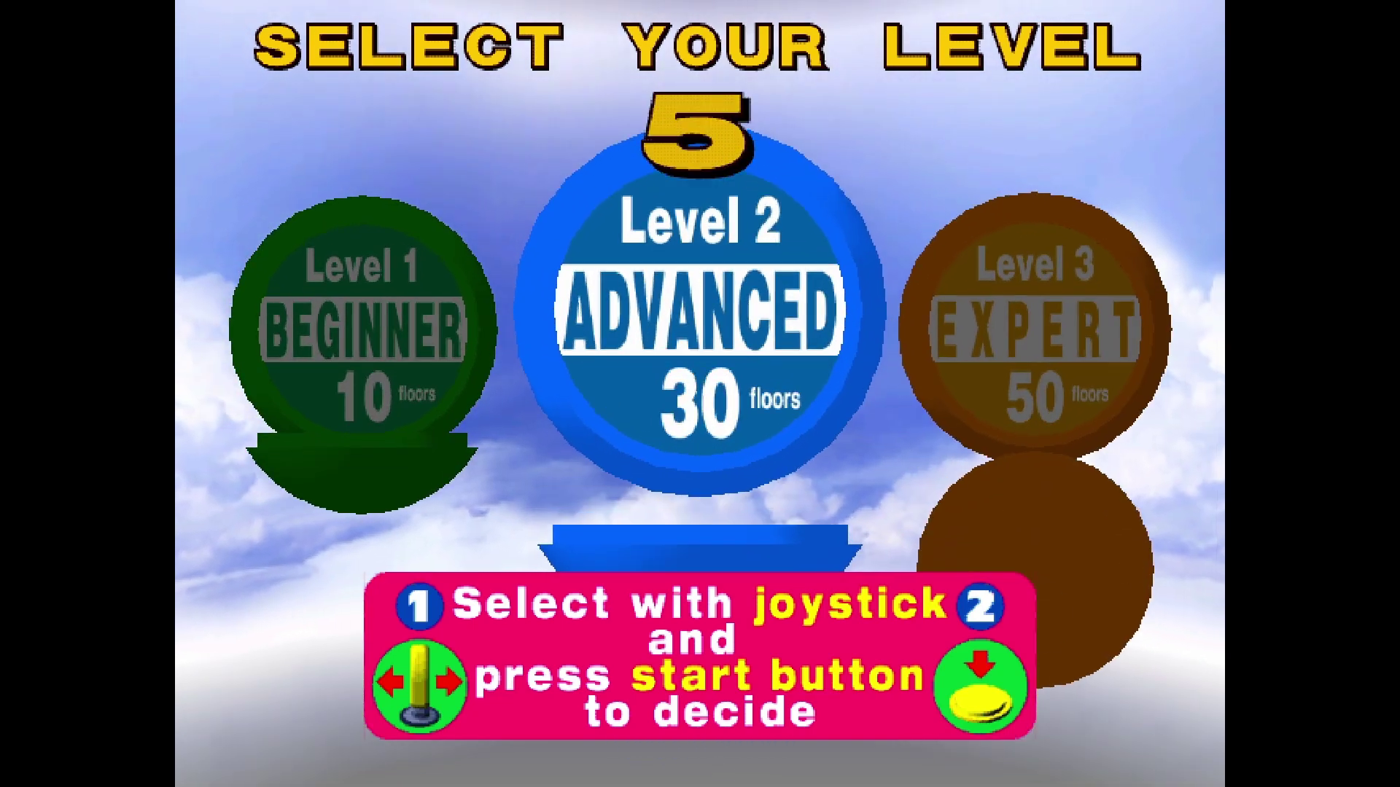
pyautogui.press('Left')
pyautogui.press('Right')
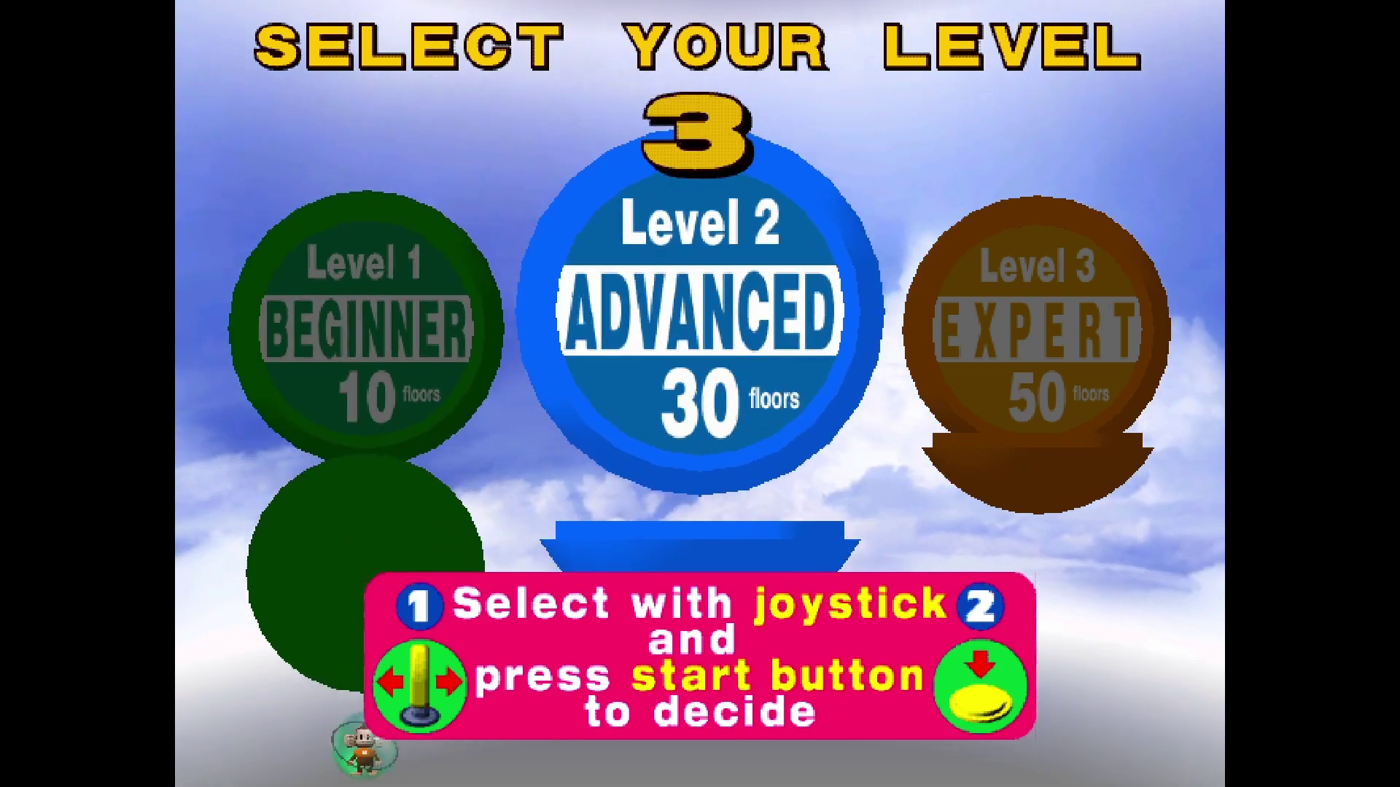
pyautogui.press('Right')
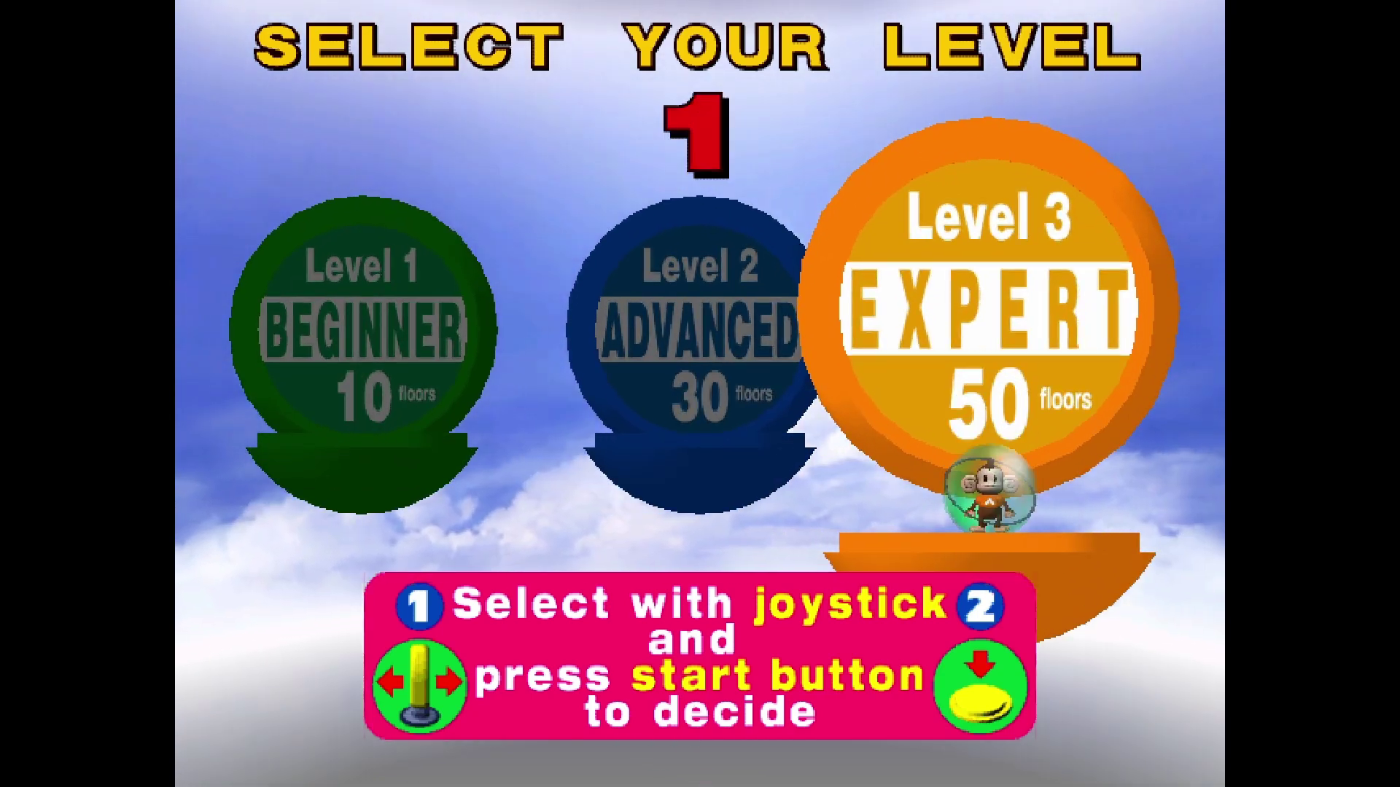
pyautogui.press('Left')
pyautogui.press('Right')
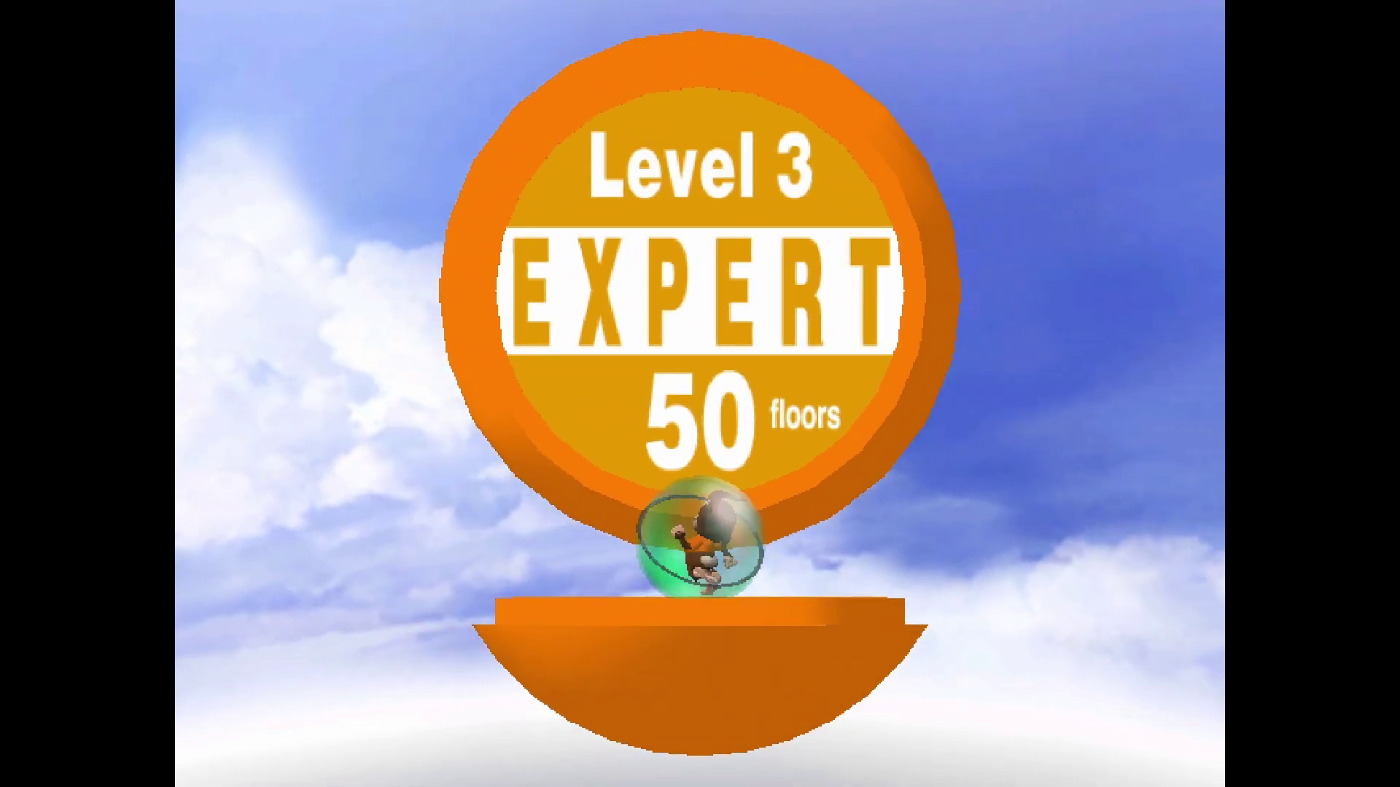
# - Look through the available monkeys and choose the small white baby monkey as the character
pyautogui.press('Right')
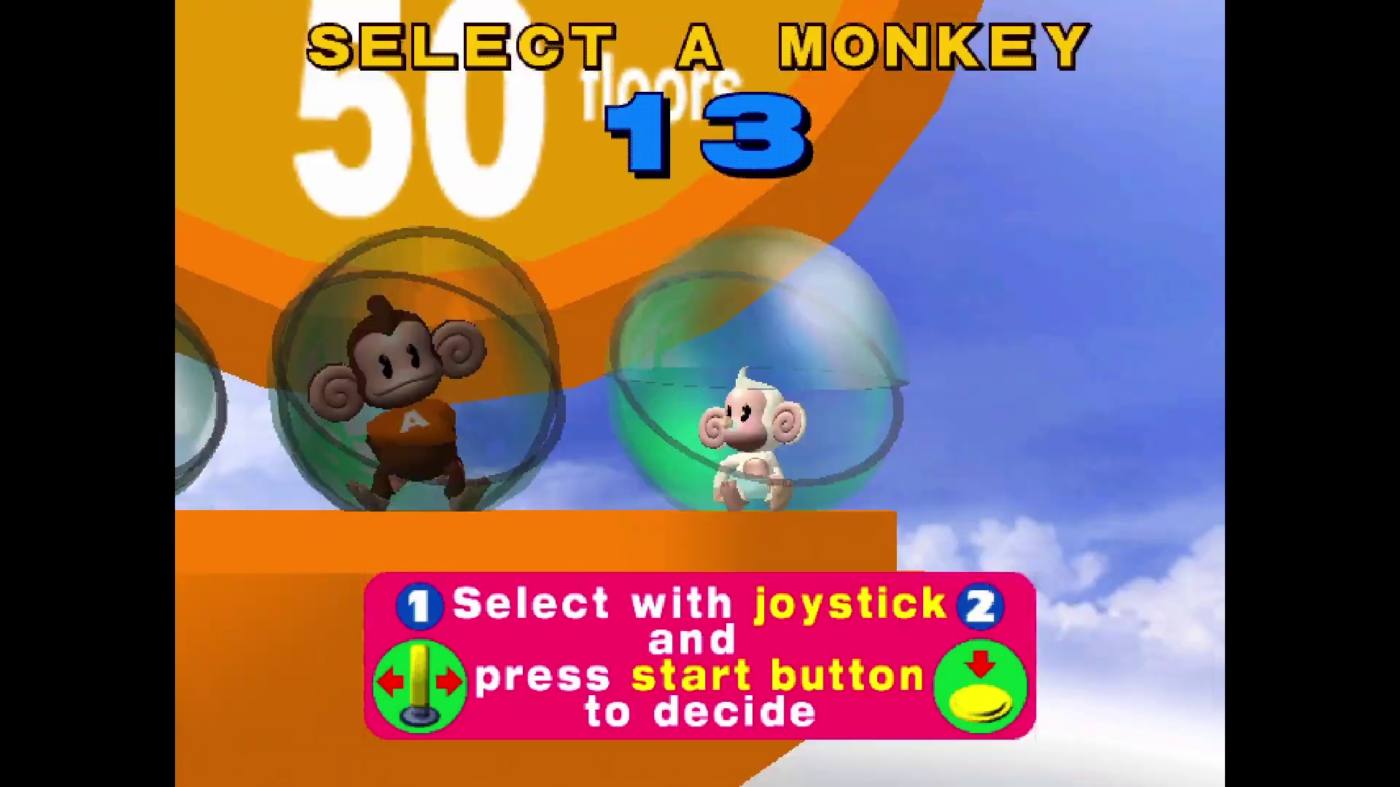
pyautogui.press('Left')
pyautogui.press('Left')
pyautogui.press('Right')
pyautogui.press('Right')
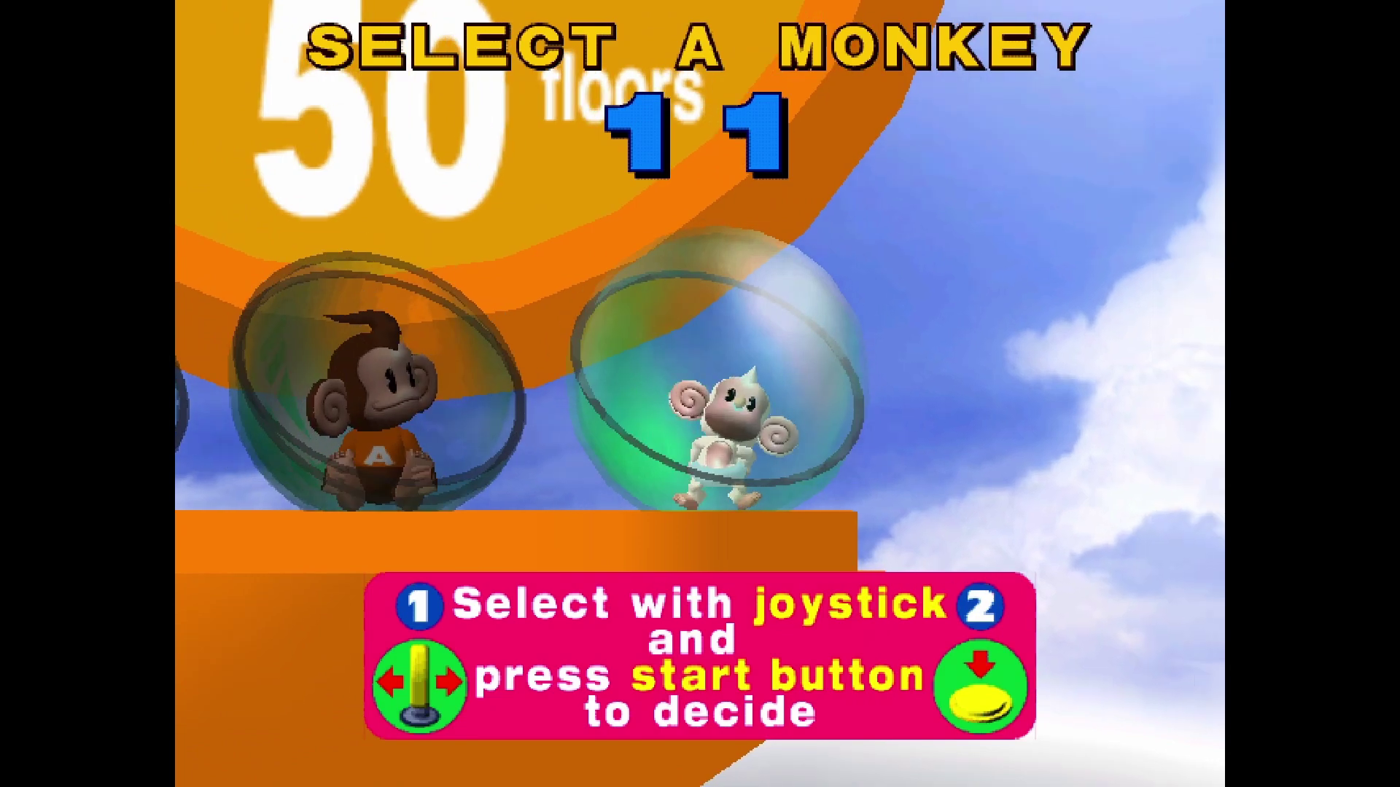
pyautogui.press('Left')
pyautogui.press('Left')
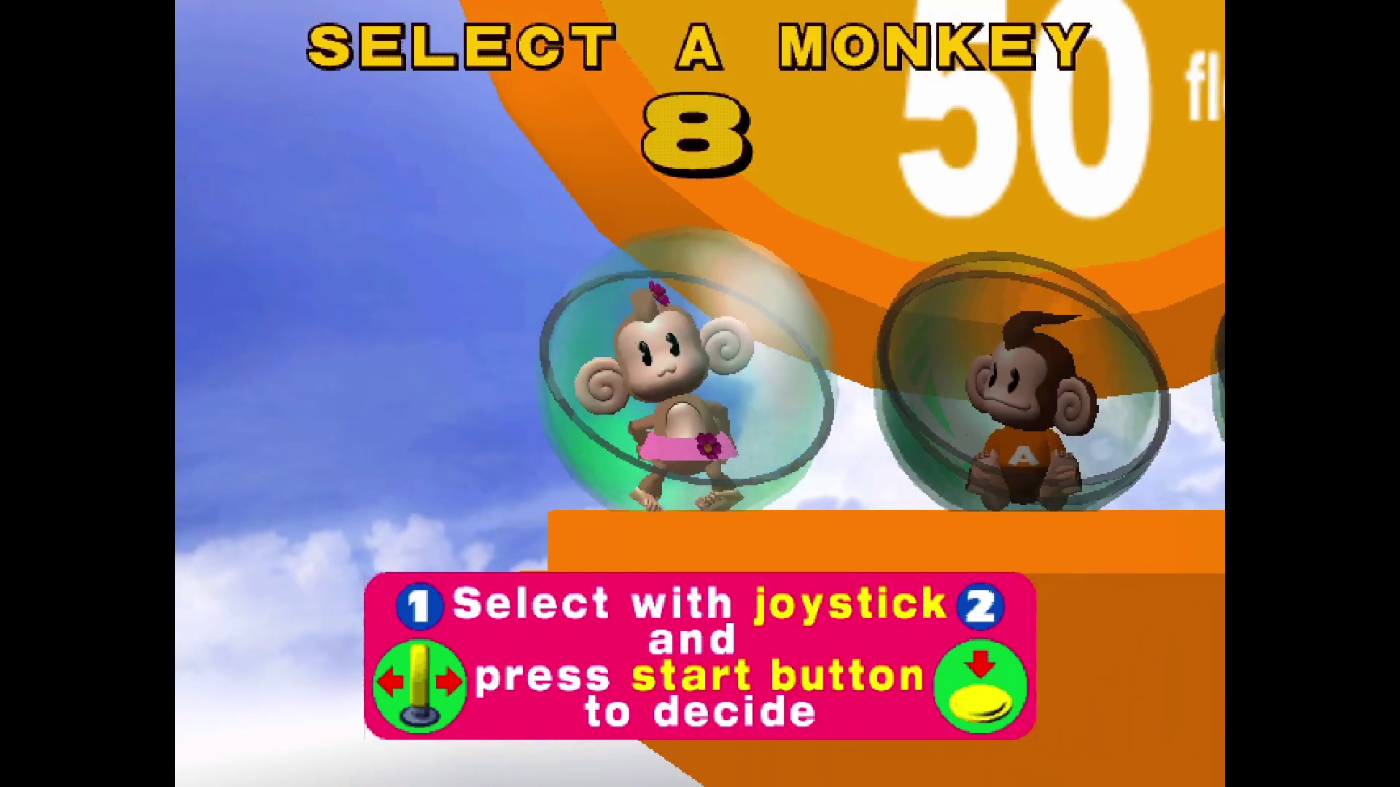
pyautogui.press('Right')
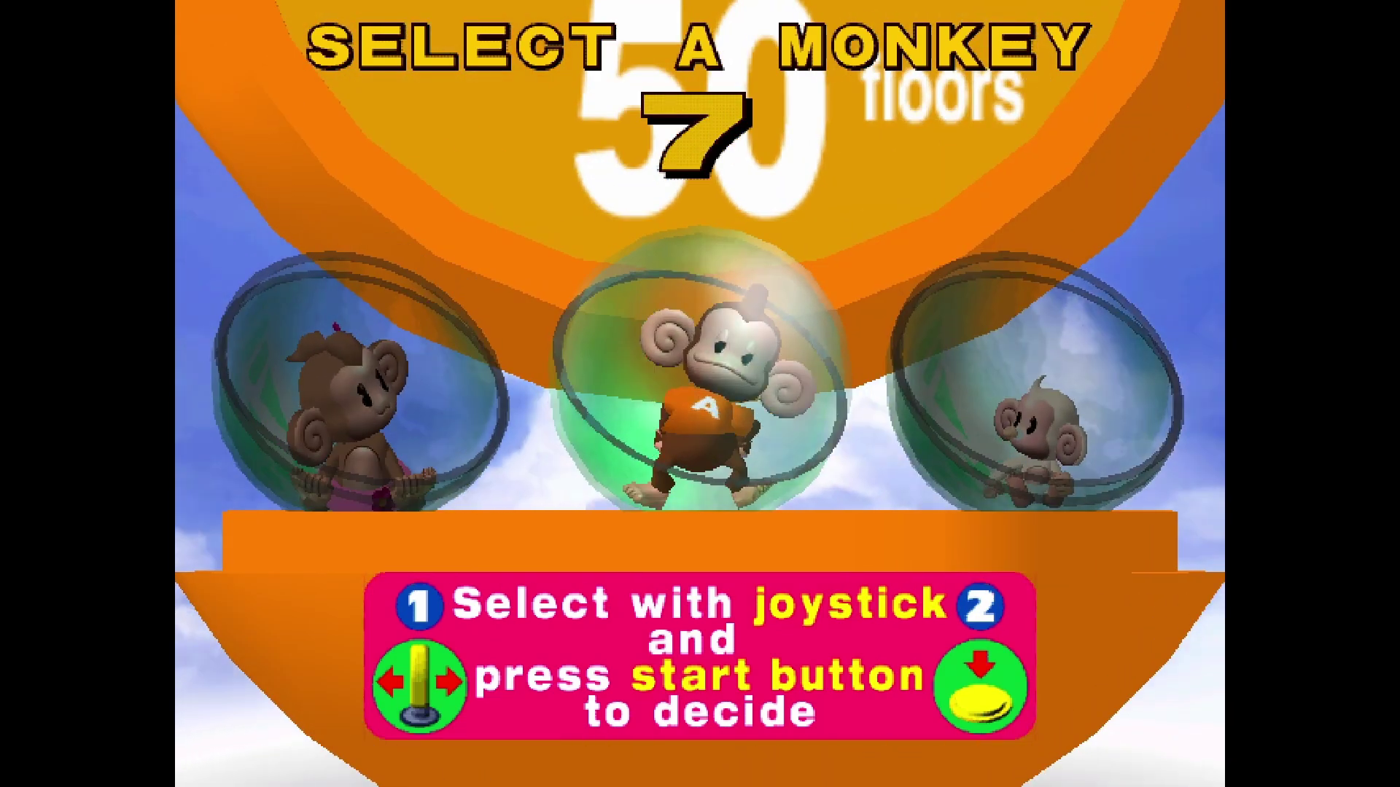
pyautogui.press('Right')
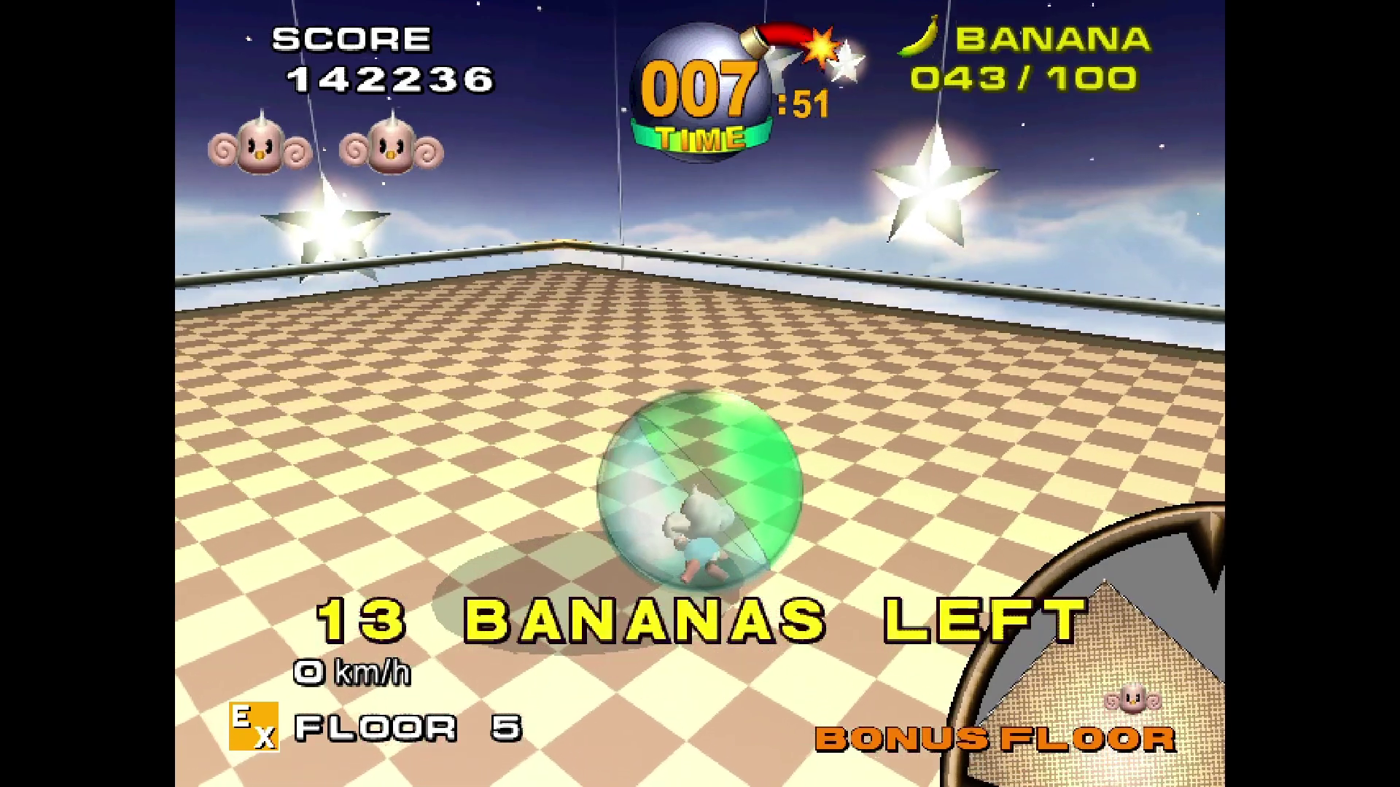
pyautogui.press('Left')
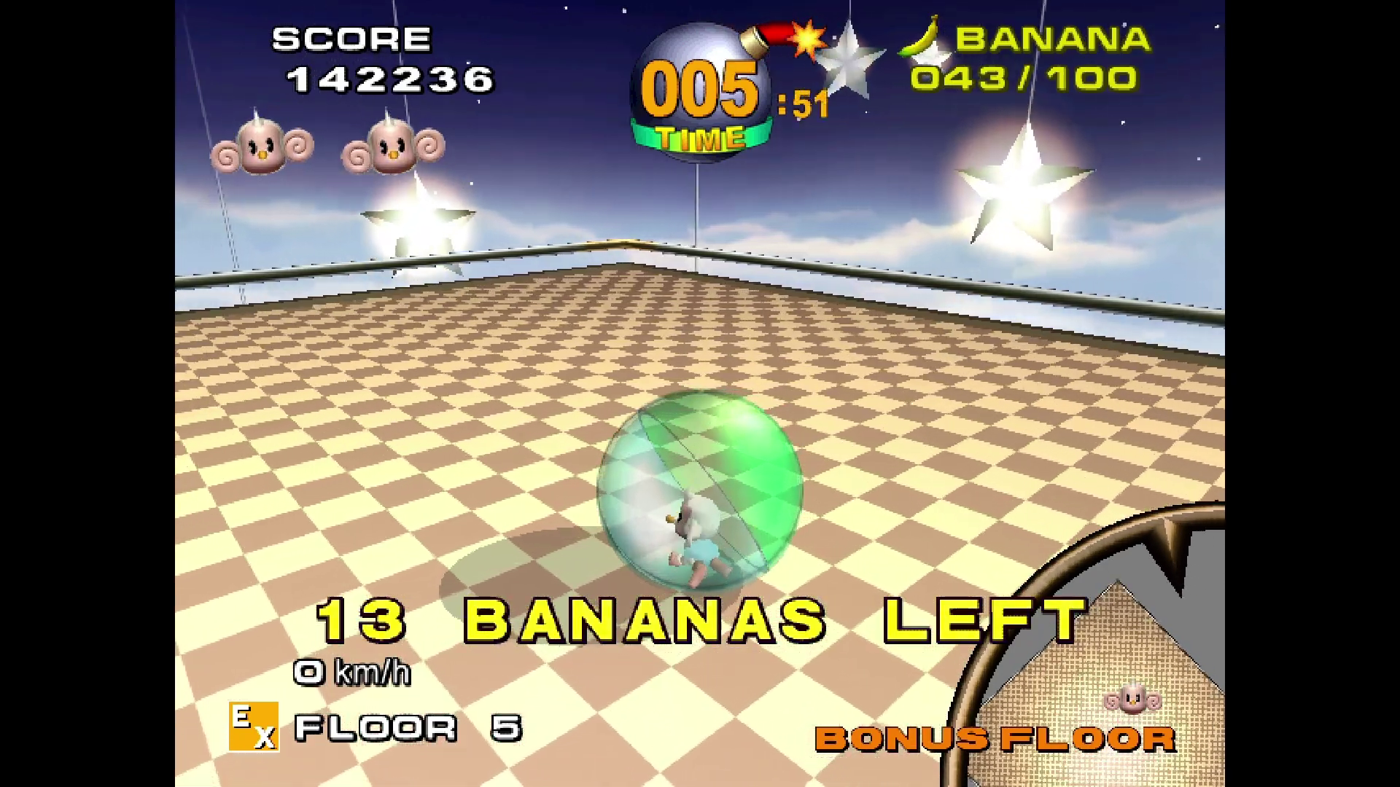
pyautogui.press('Left')
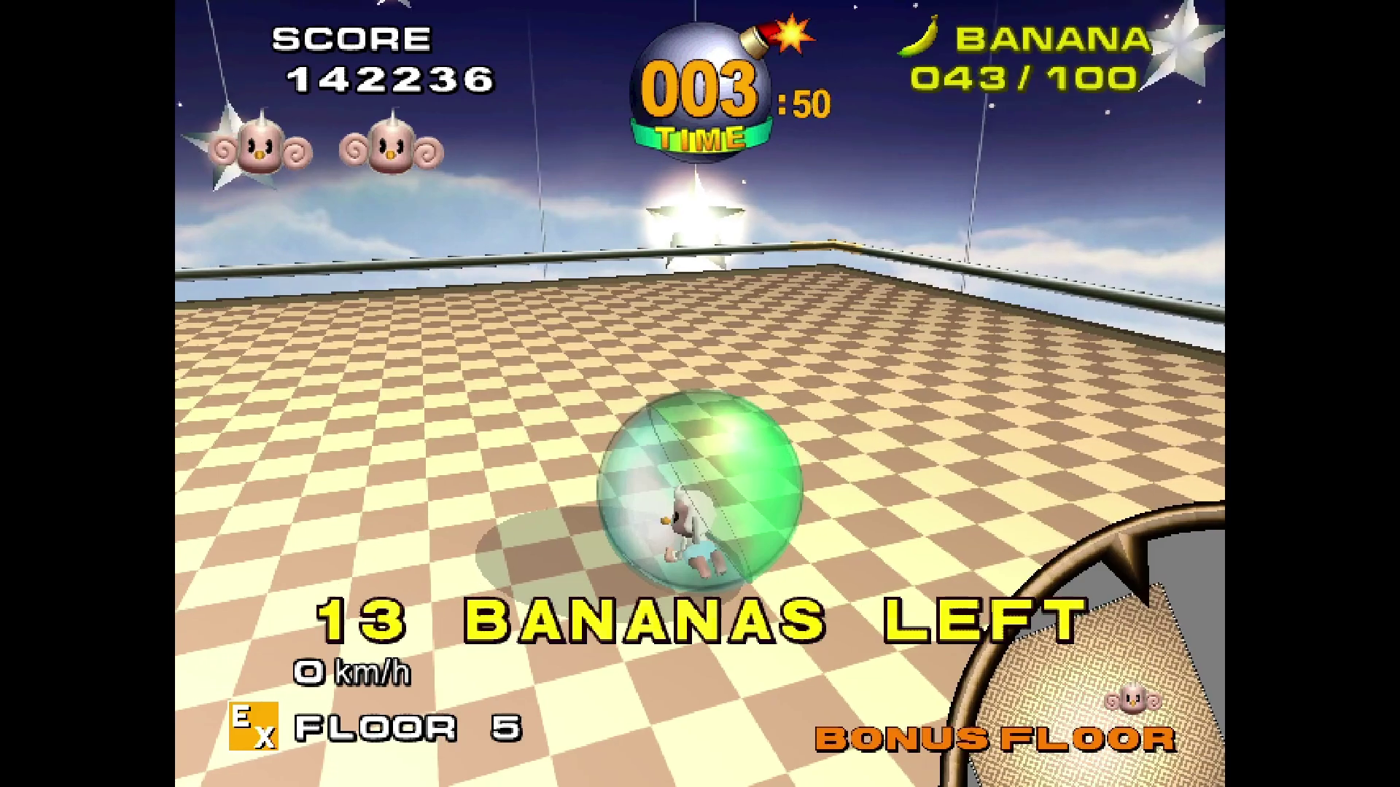
pyautogui.press('Left')
pyautogui.press('Left')
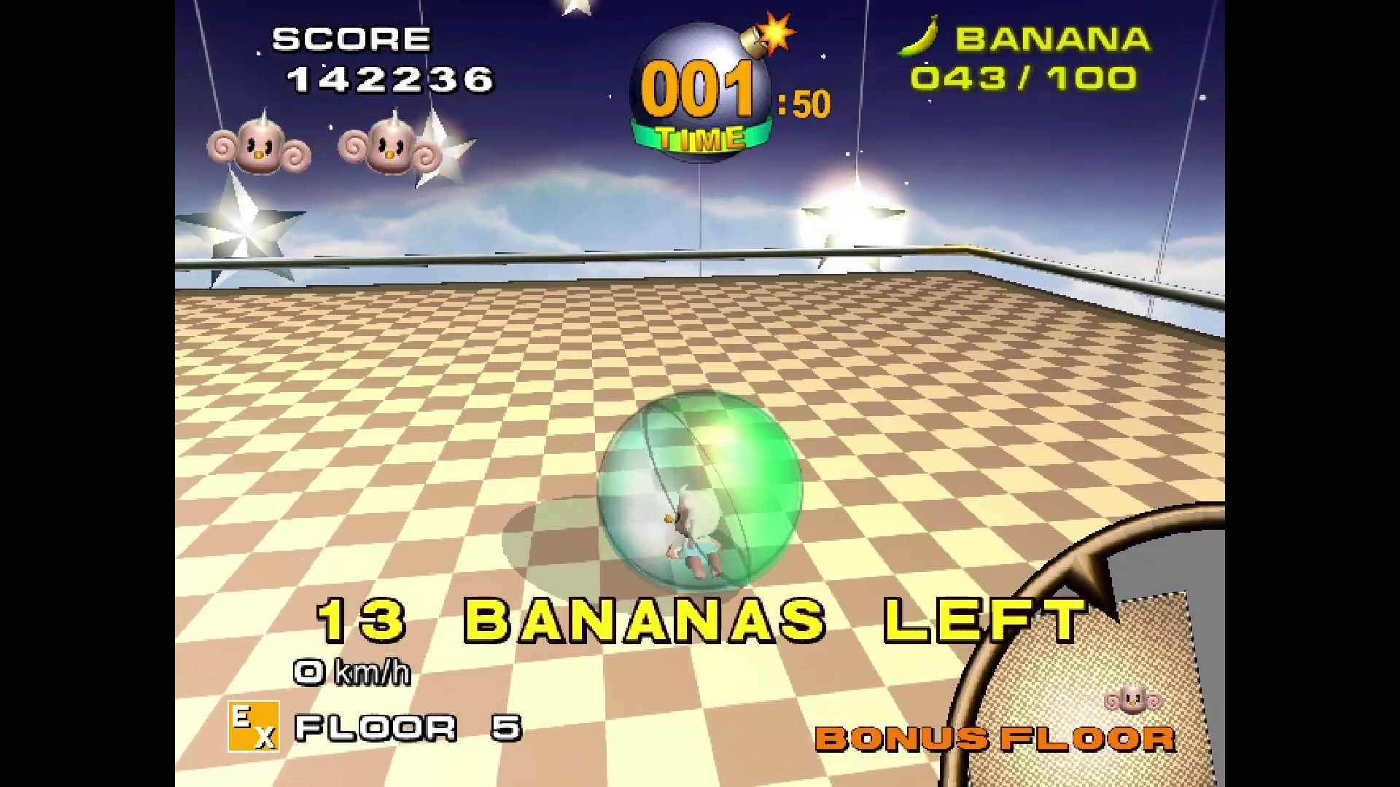